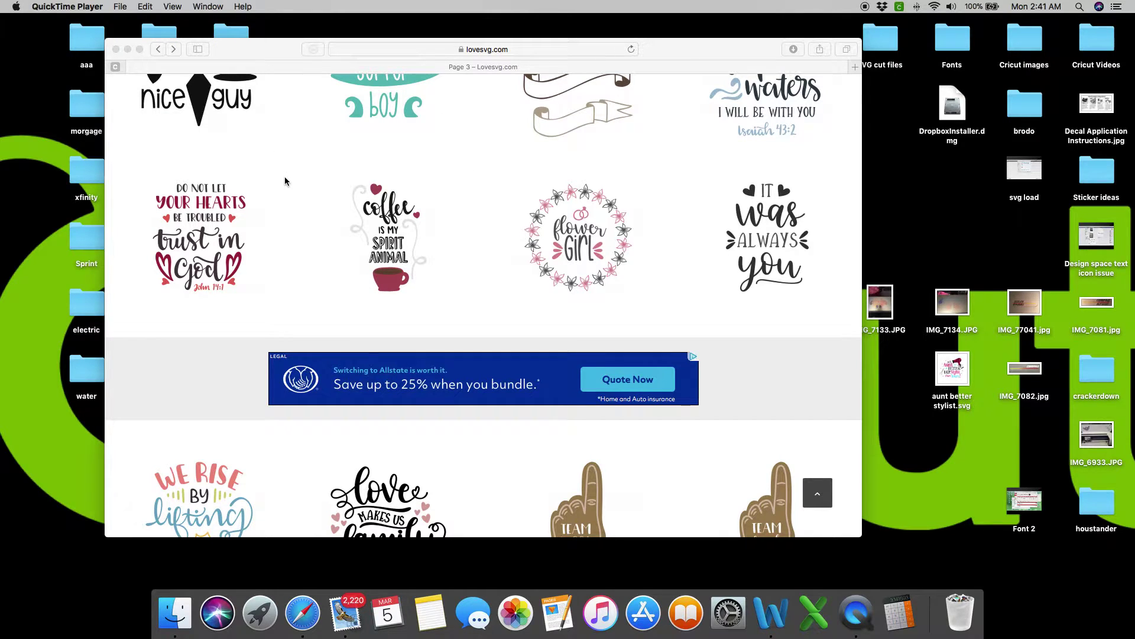
Step: Open LoveSVG's free SVG cut files listing and scroll through the first page
scroll(325, 157, up, 6)
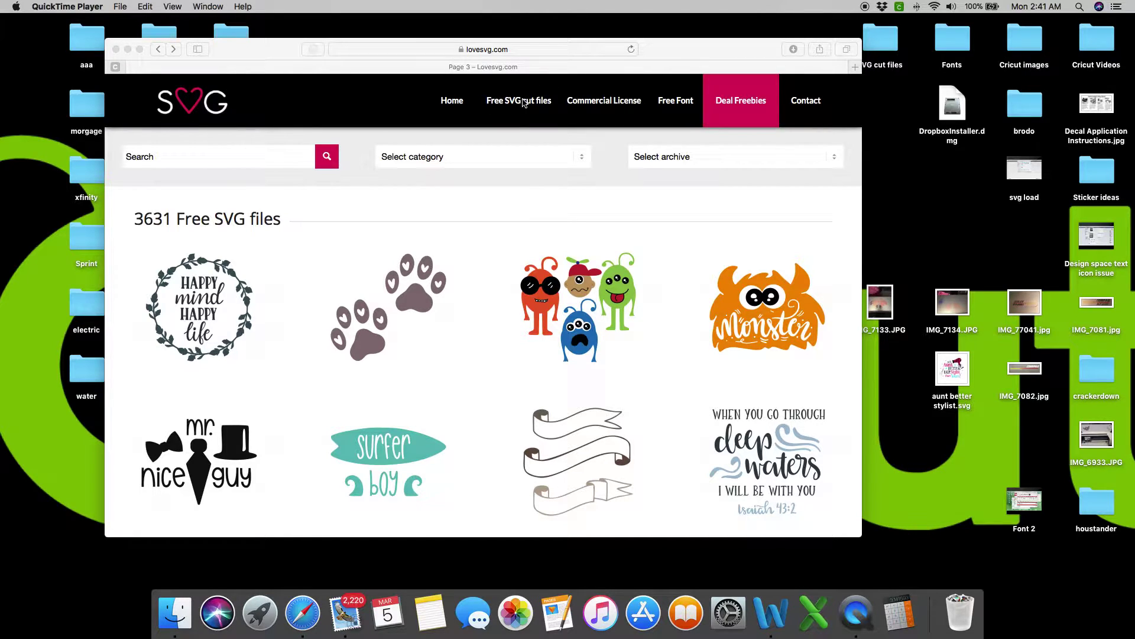
click(525, 103)
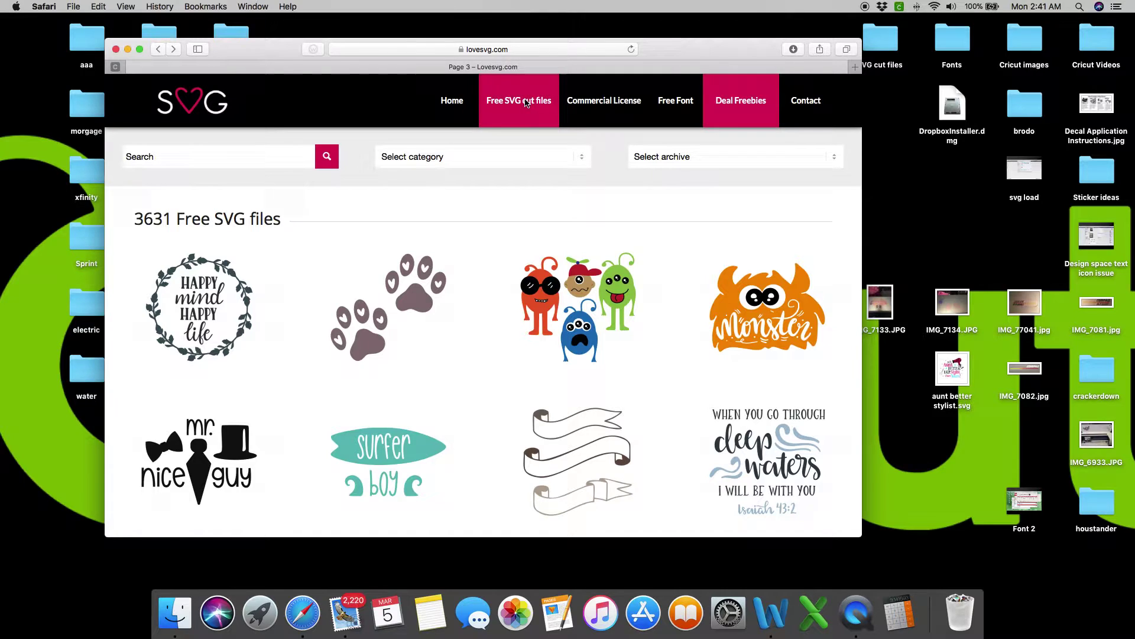
click(526, 103)
scroll(450, 439, down, 5)
scroll(450, 439, down, 10)
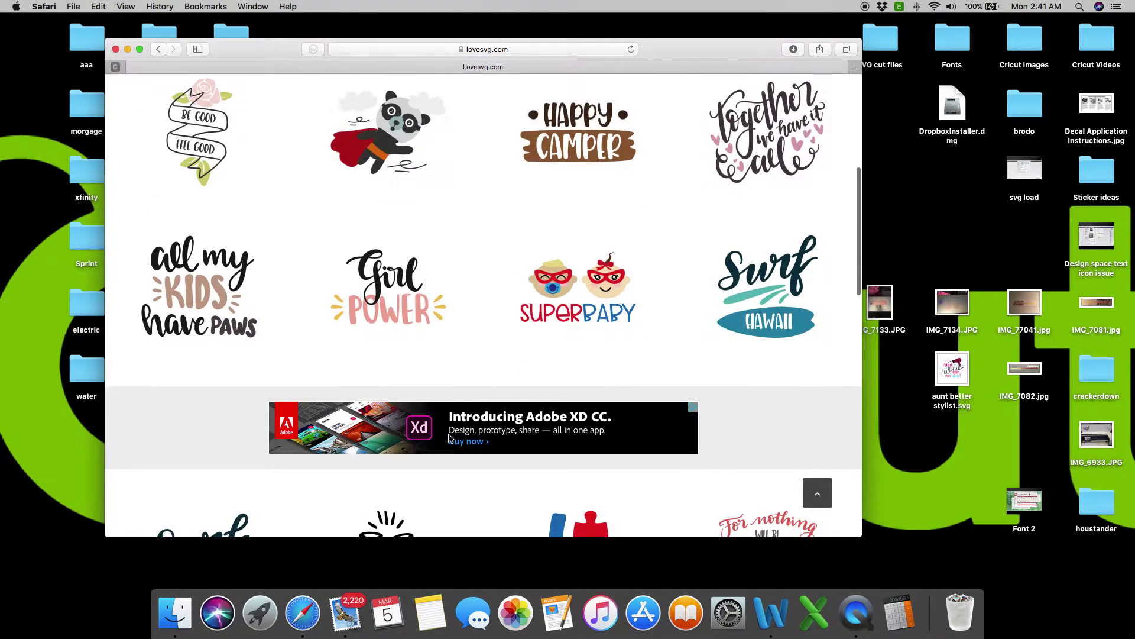
scroll(452, 484, down, 5)
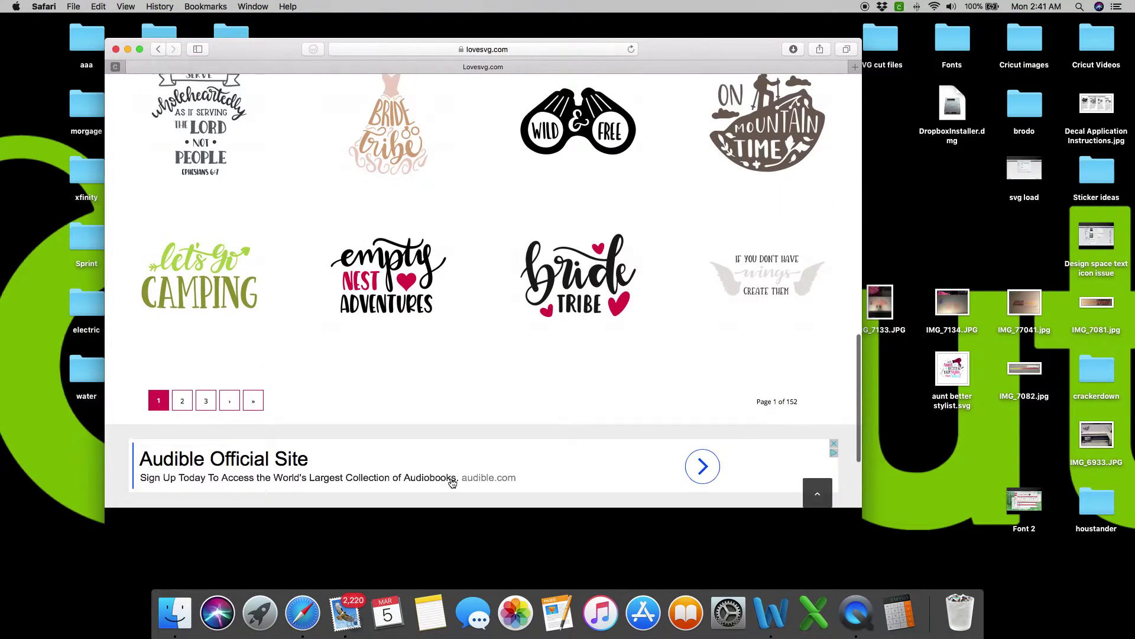
Step: Page through to page 3 of the listing and scroll to the 'a new adventure' thumbnail
click(183, 344)
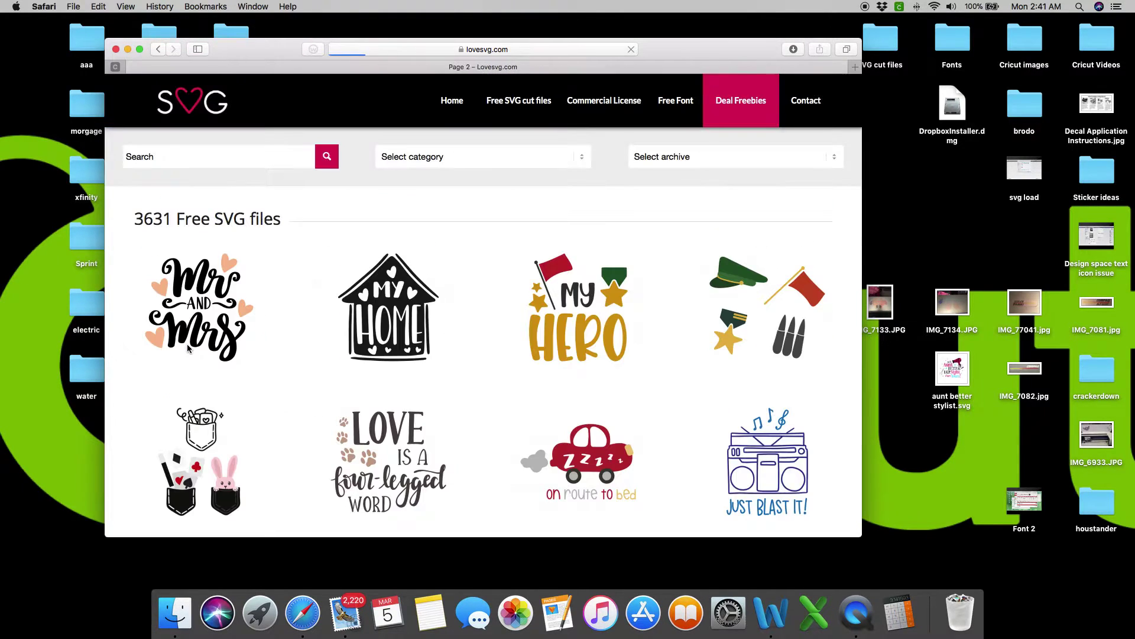
scroll(428, 463, down, 5)
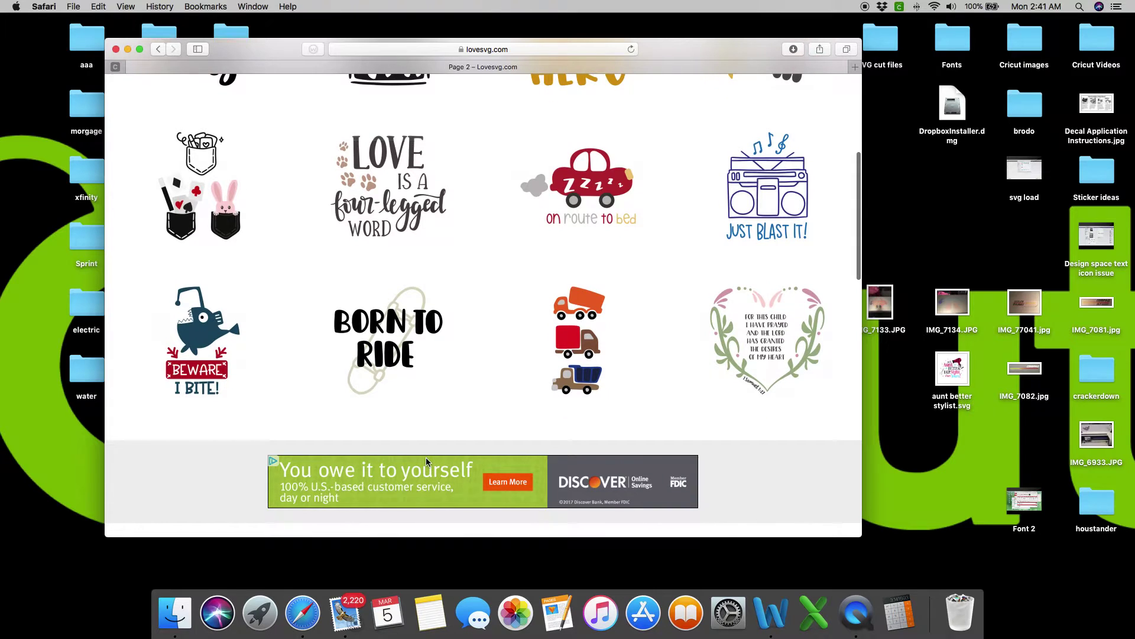
scroll(468, 337, down, 5)
scroll(476, 341, down, 9)
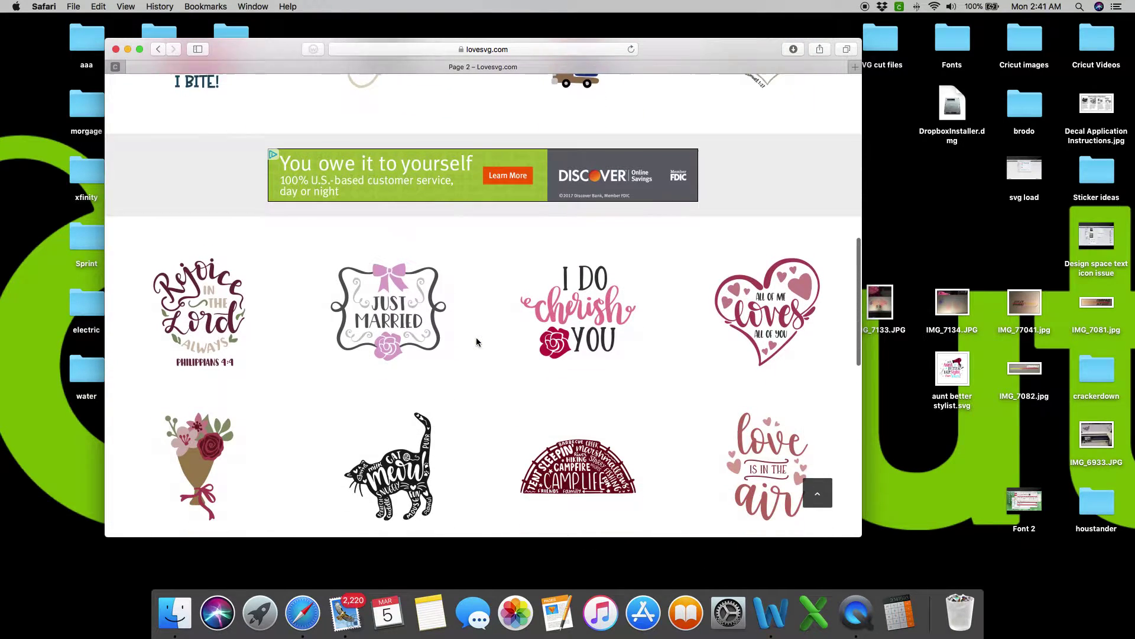
scroll(476, 340, down, 2)
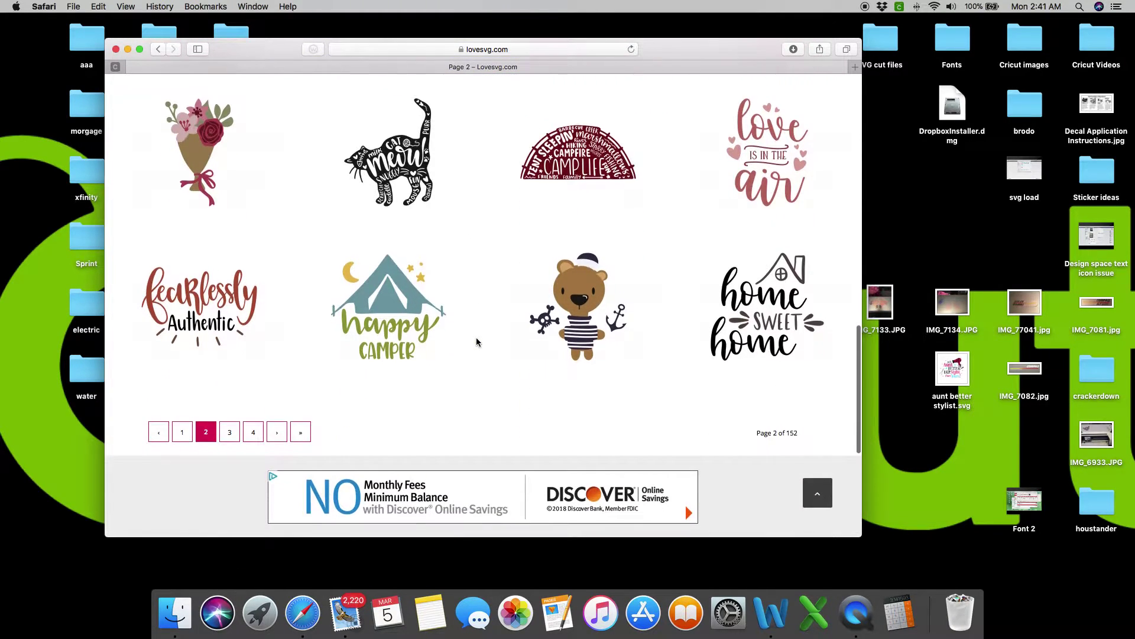
click(231, 423)
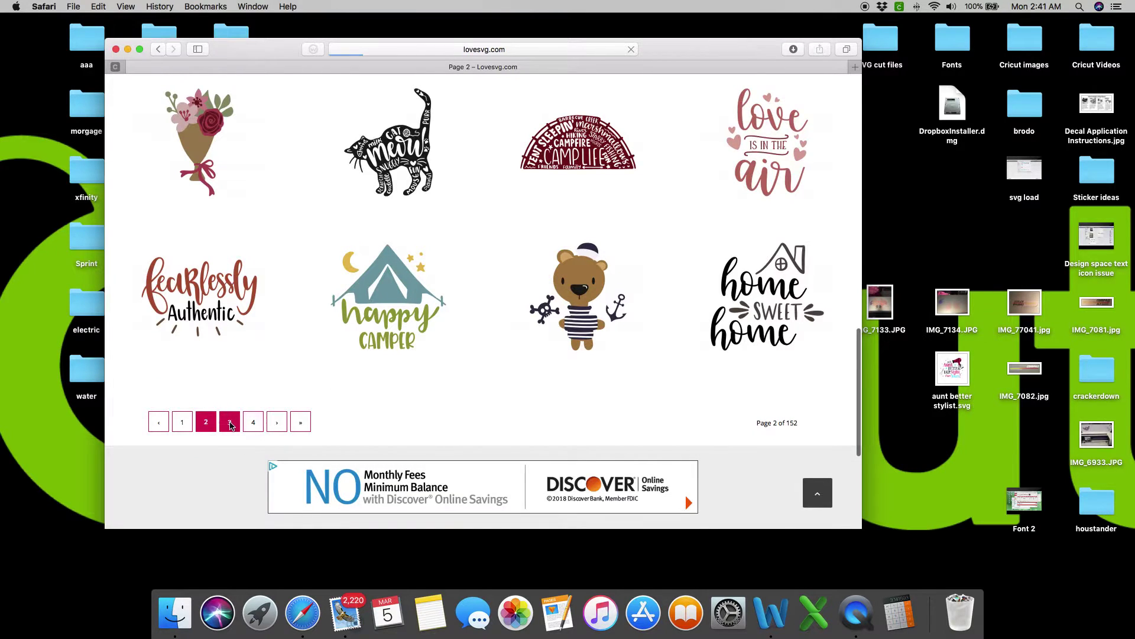
scroll(420, 423, down, 14)
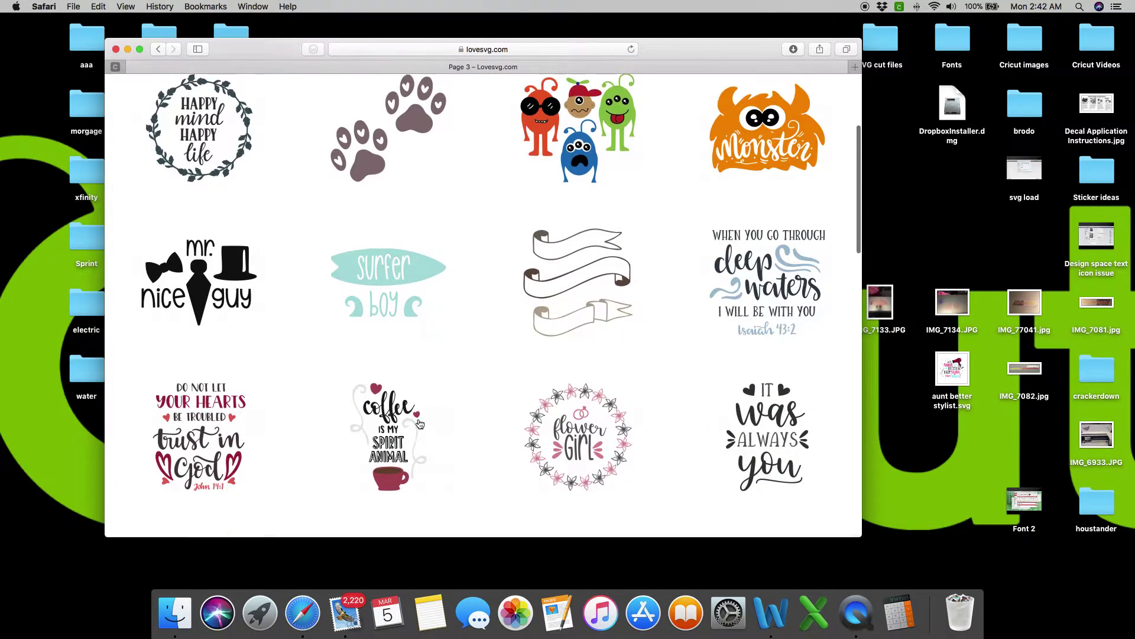
scroll(420, 423, down, 6)
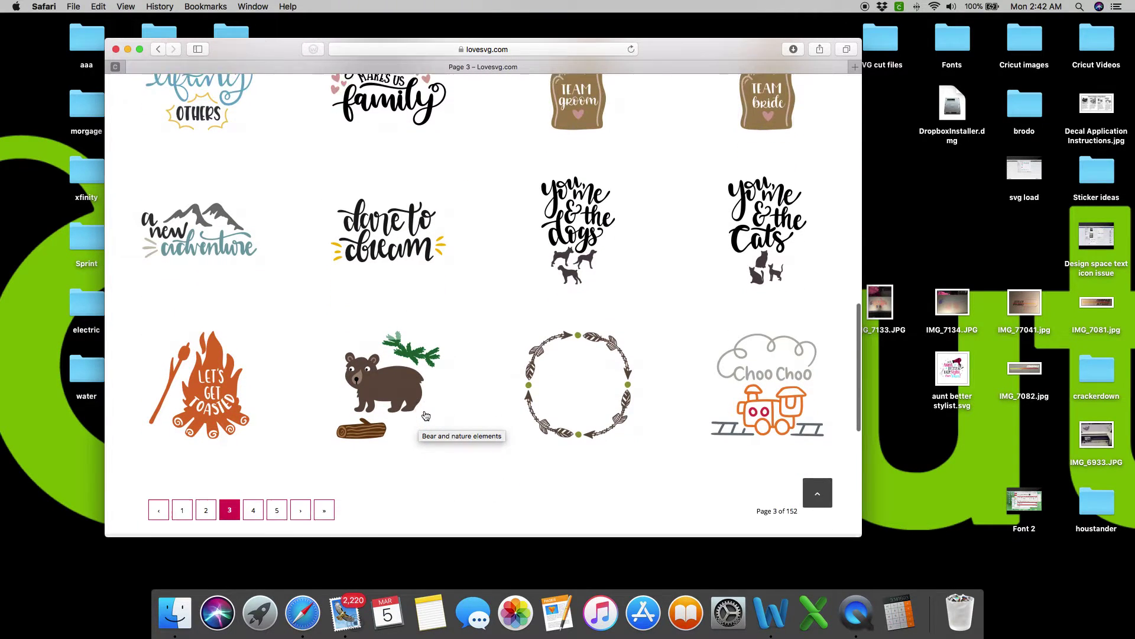
scroll(420, 424, down, 3)
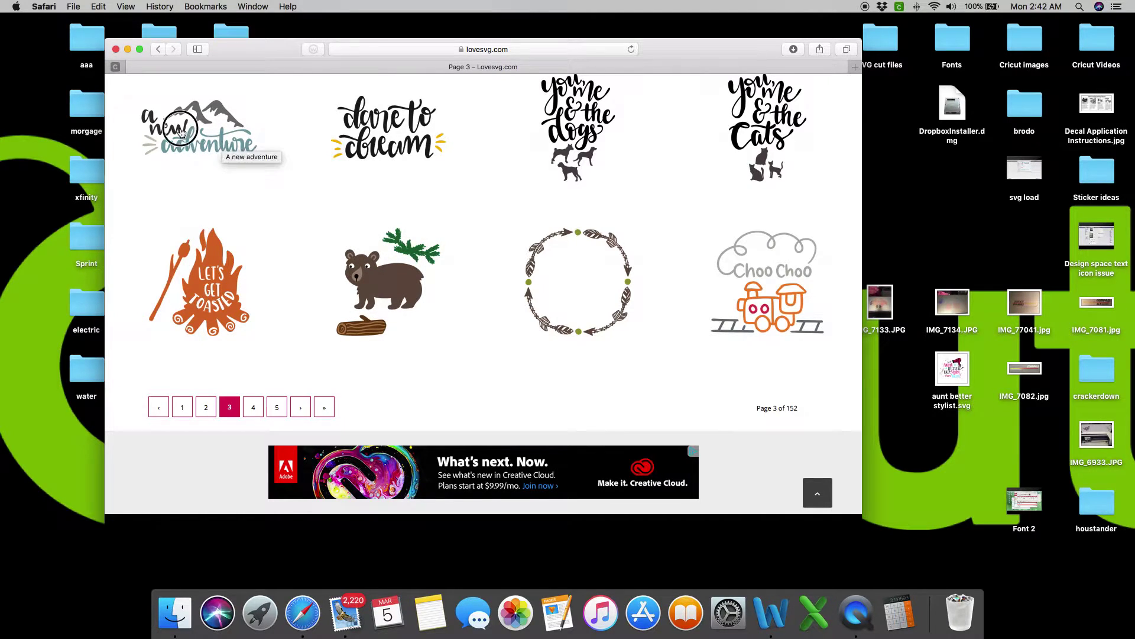
Step: Open the 'A new adventure' design page and scroll down to its Download .Zip file button
click(223, 145)
scroll(472, 504, down, 10)
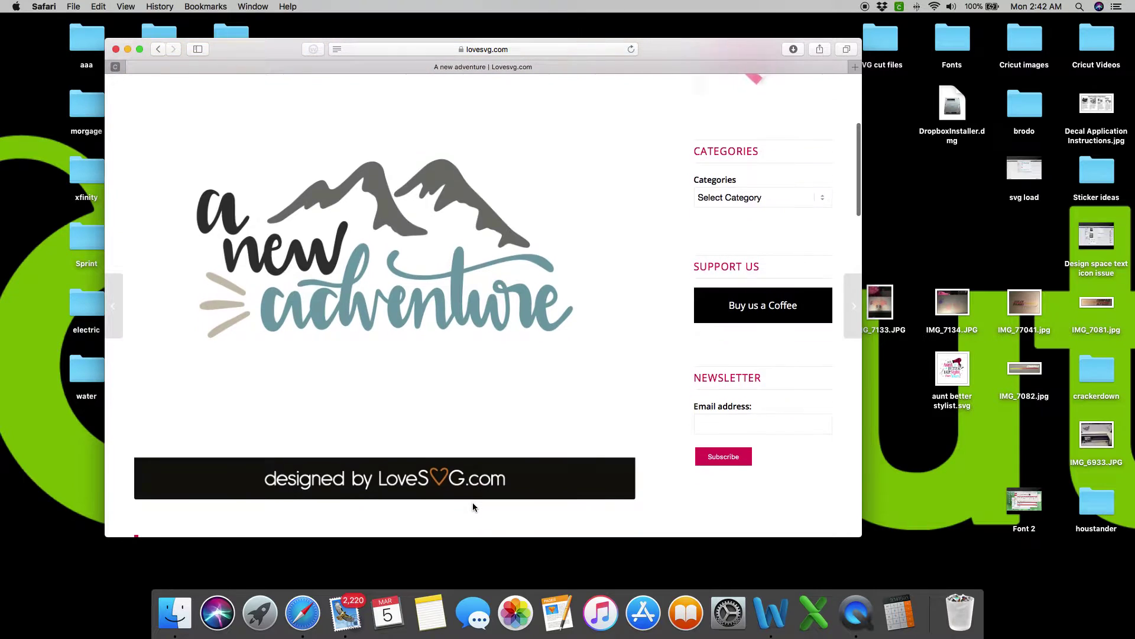
scroll(473, 503, down, 3)
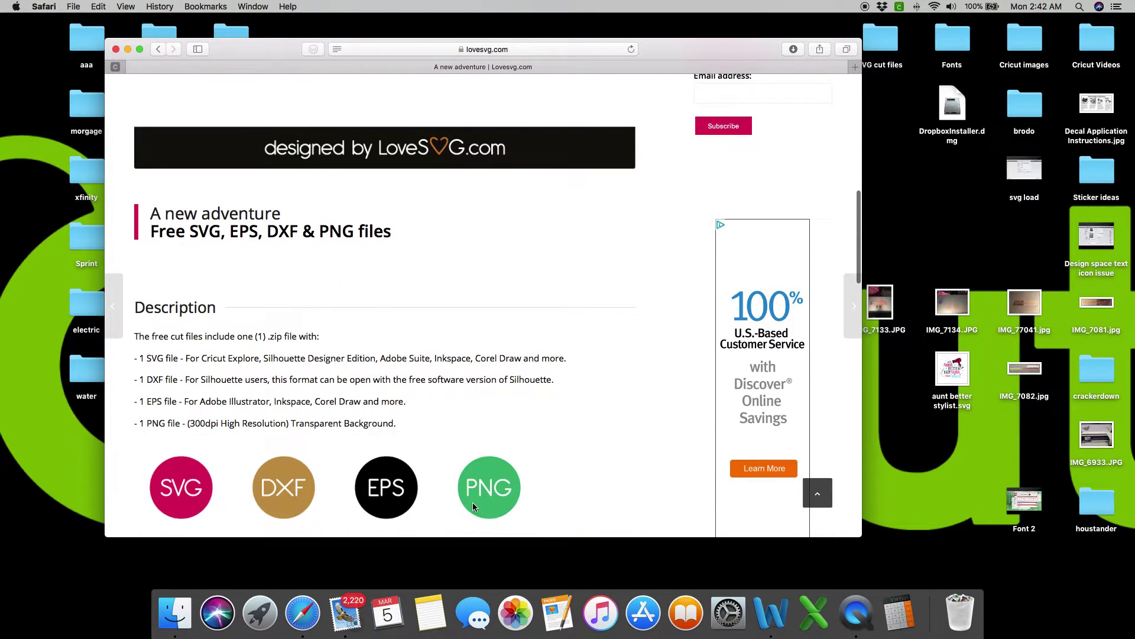
scroll(473, 502, down, 2)
scroll(473, 502, up, 6)
scroll(473, 502, up, 3)
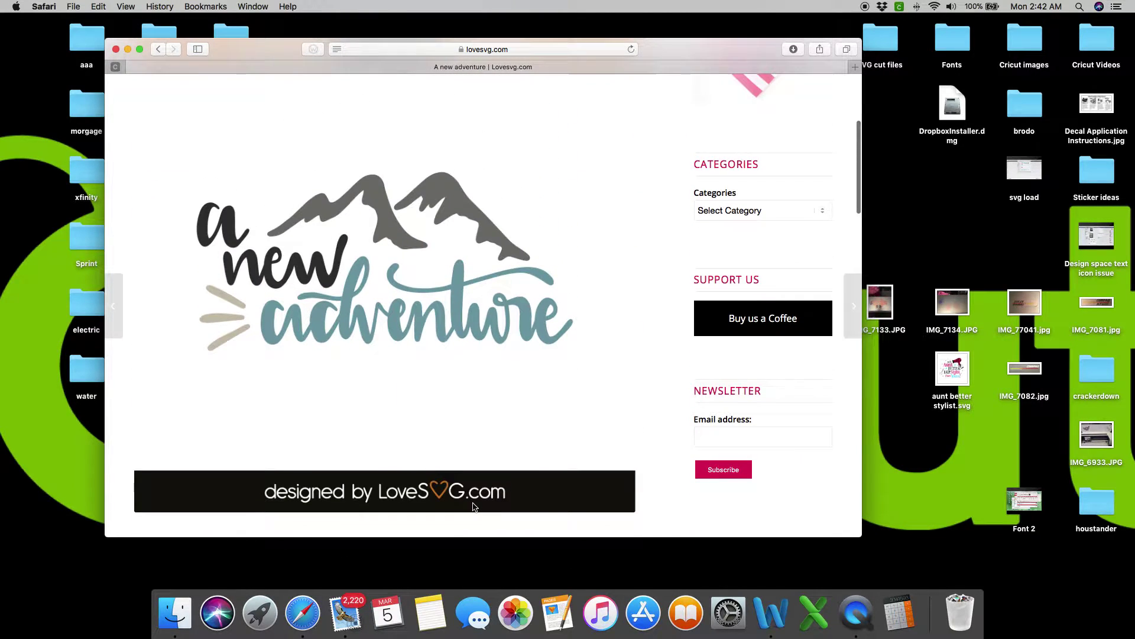
scroll(473, 502, down, 8)
scroll(473, 504, down, 5)
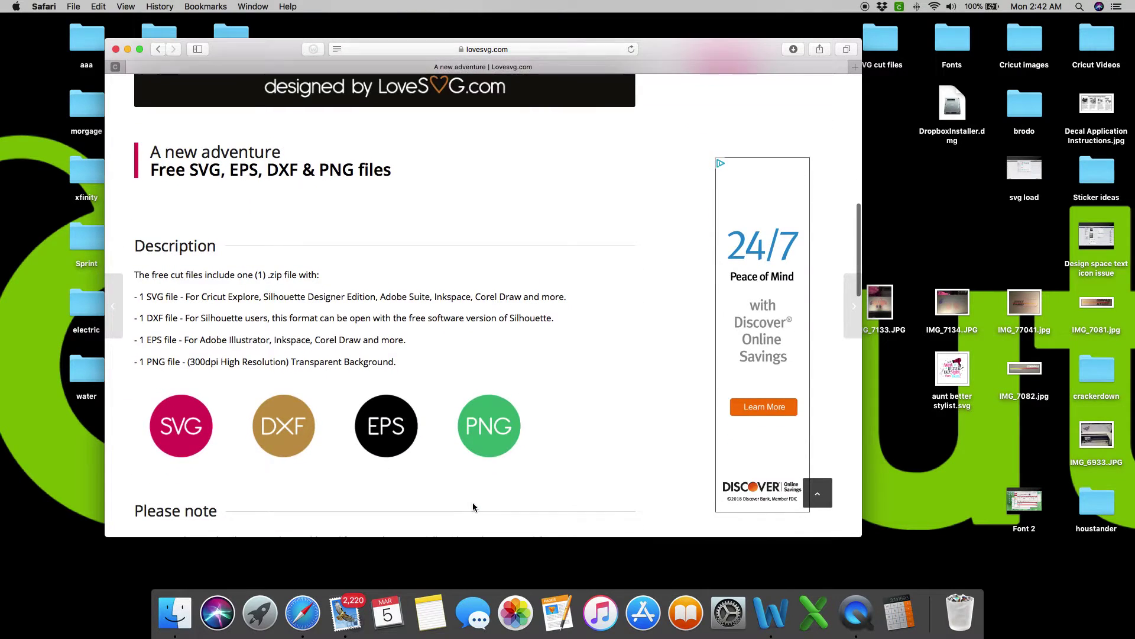
scroll(283, 482, down, 8)
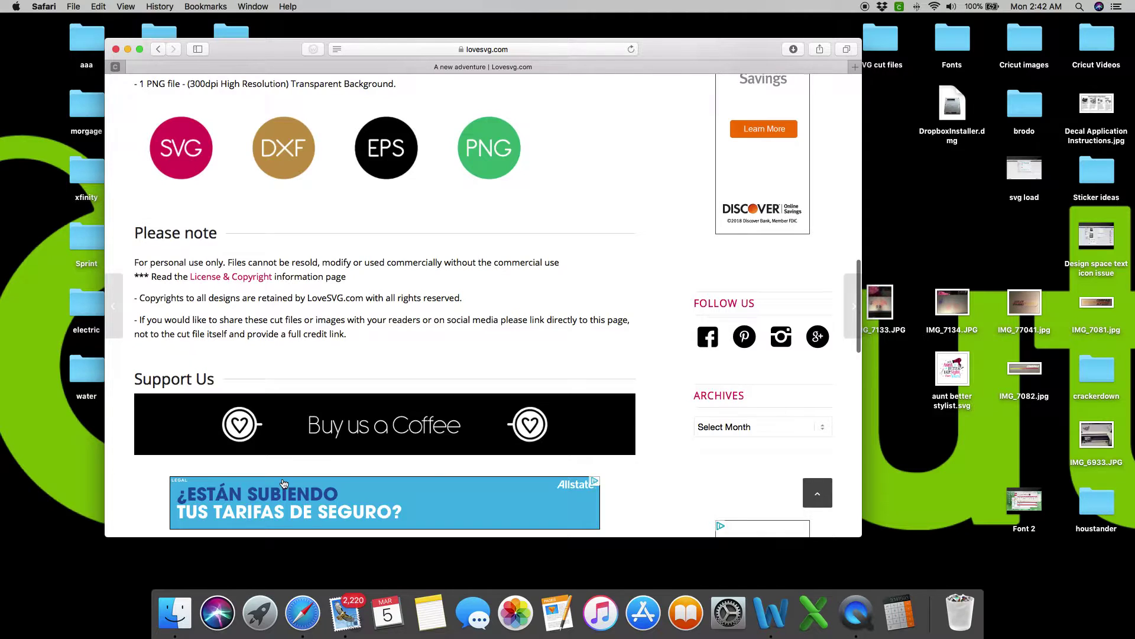
scroll(284, 483, down, 7)
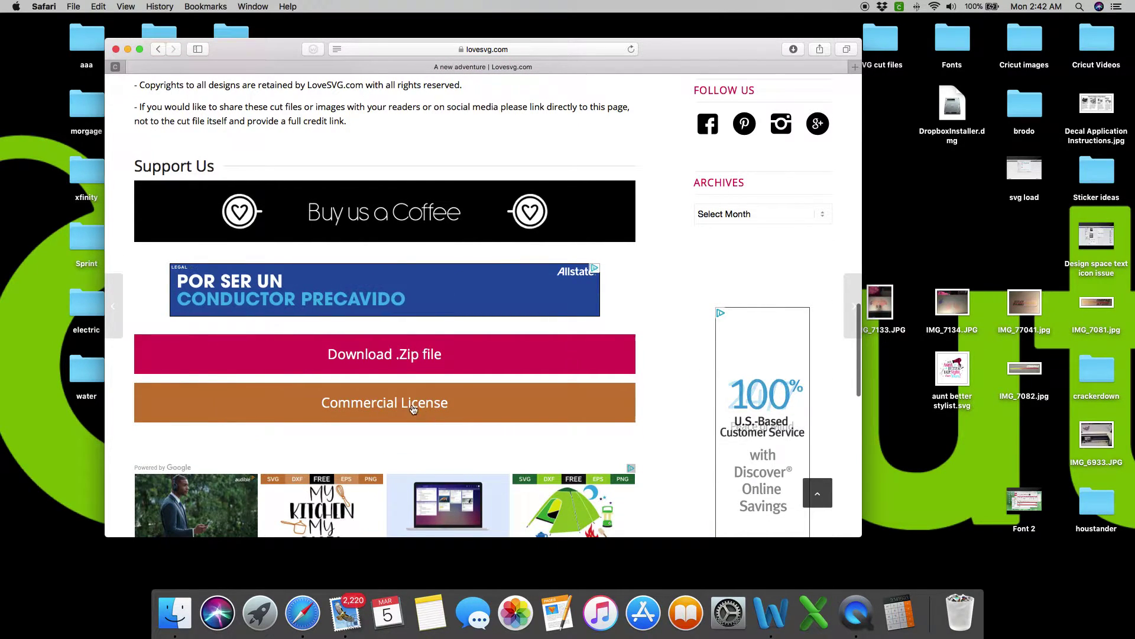
click(431, 407)
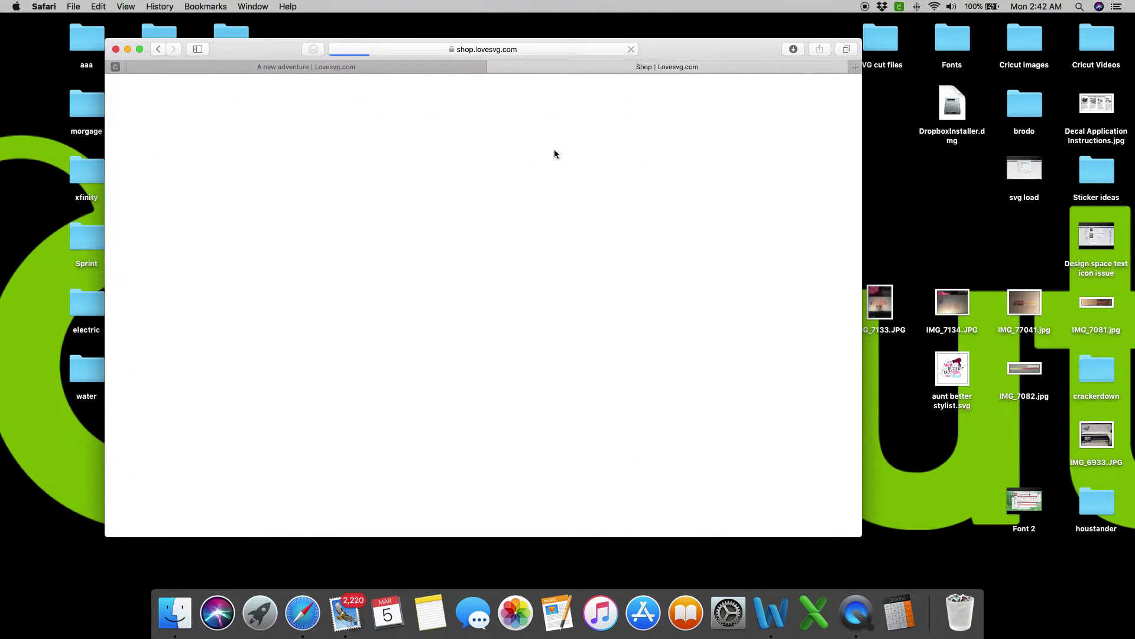
scroll(469, 426, down, 1)
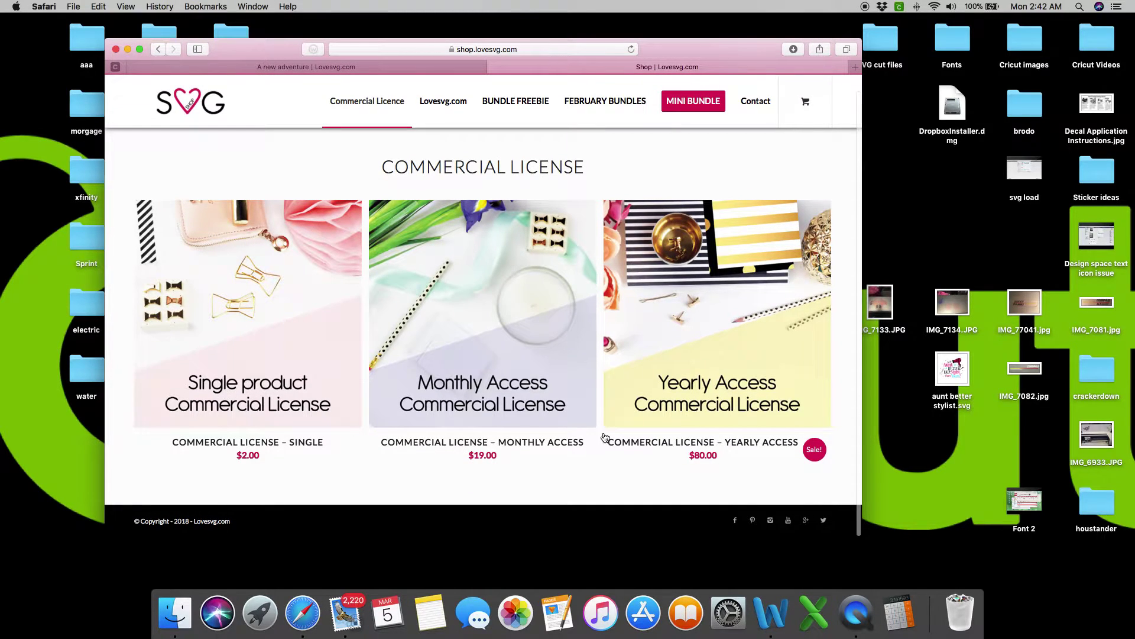
scroll(800, 432, down, 1)
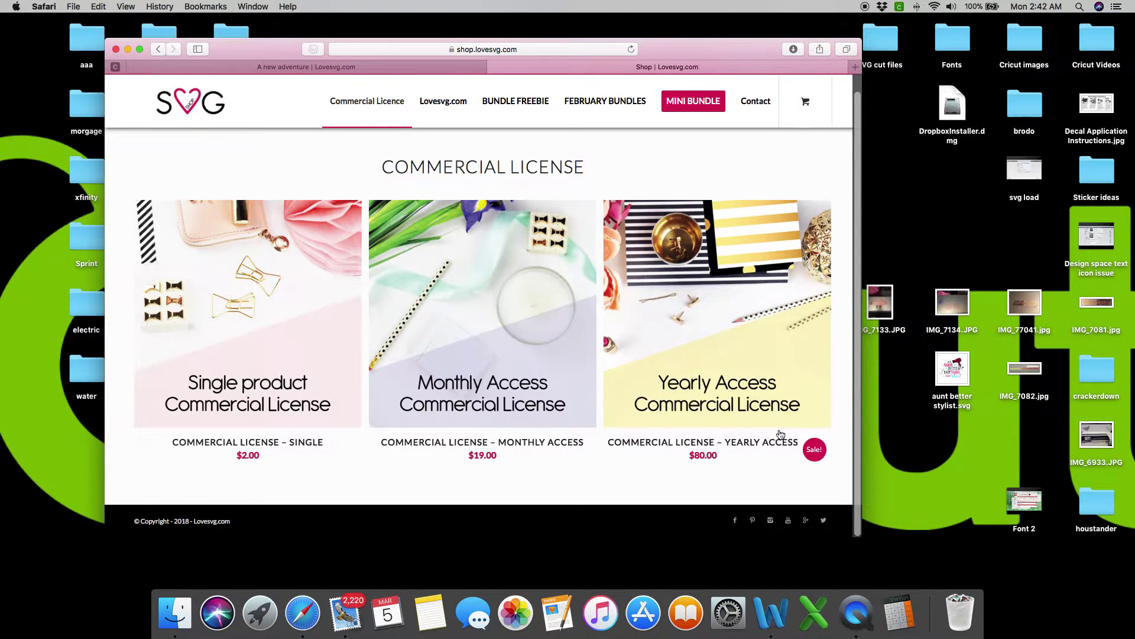
click(492, 67)
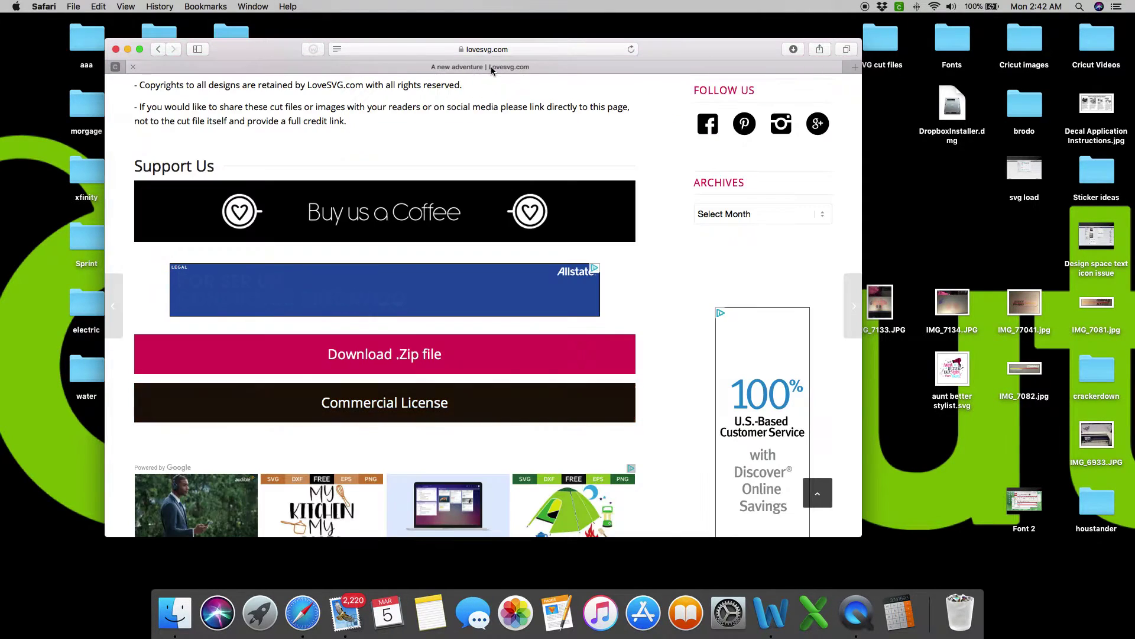
Step: Save the design's zip to the Desktop, open the A_new_adventure_5892 folder, and return to the Cricut canvas
click(352, 357)
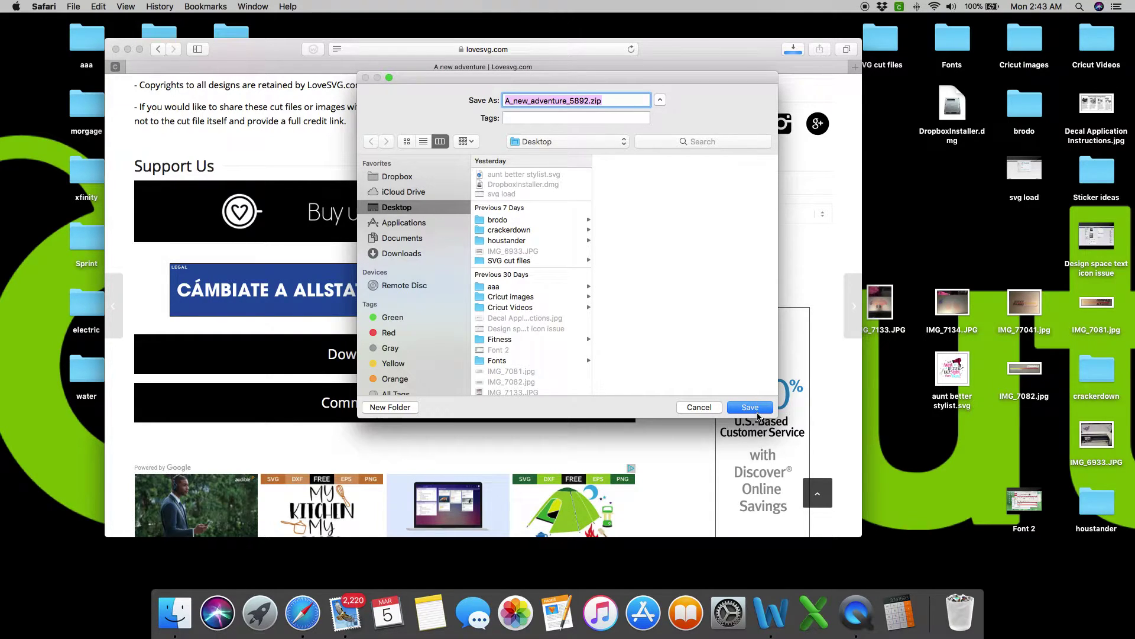
click(750, 407)
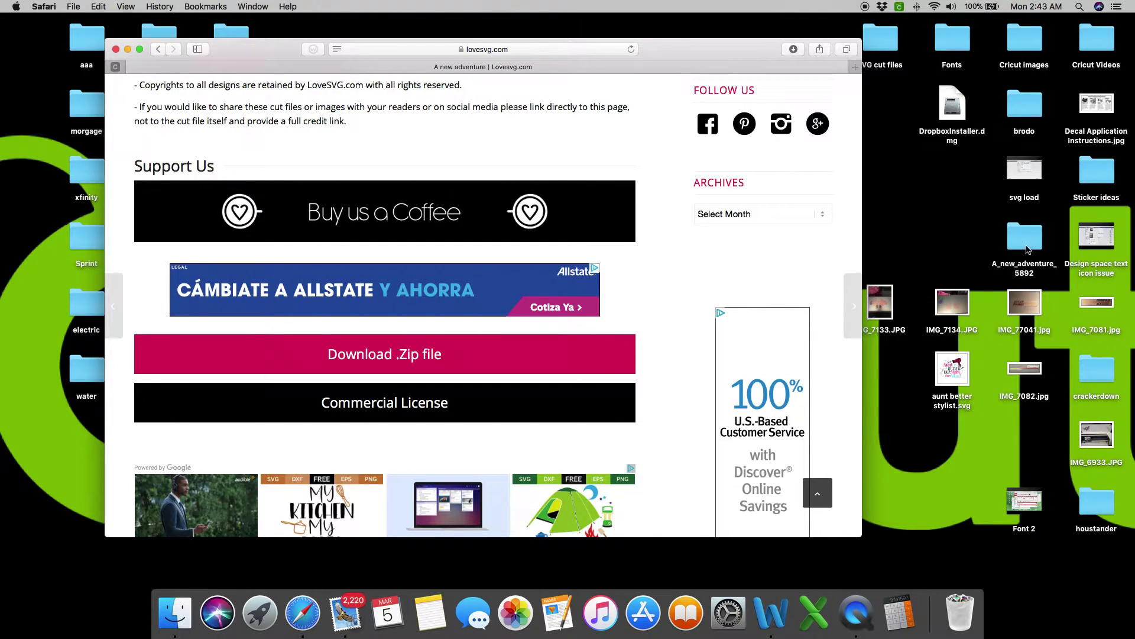
double_click(1027, 249)
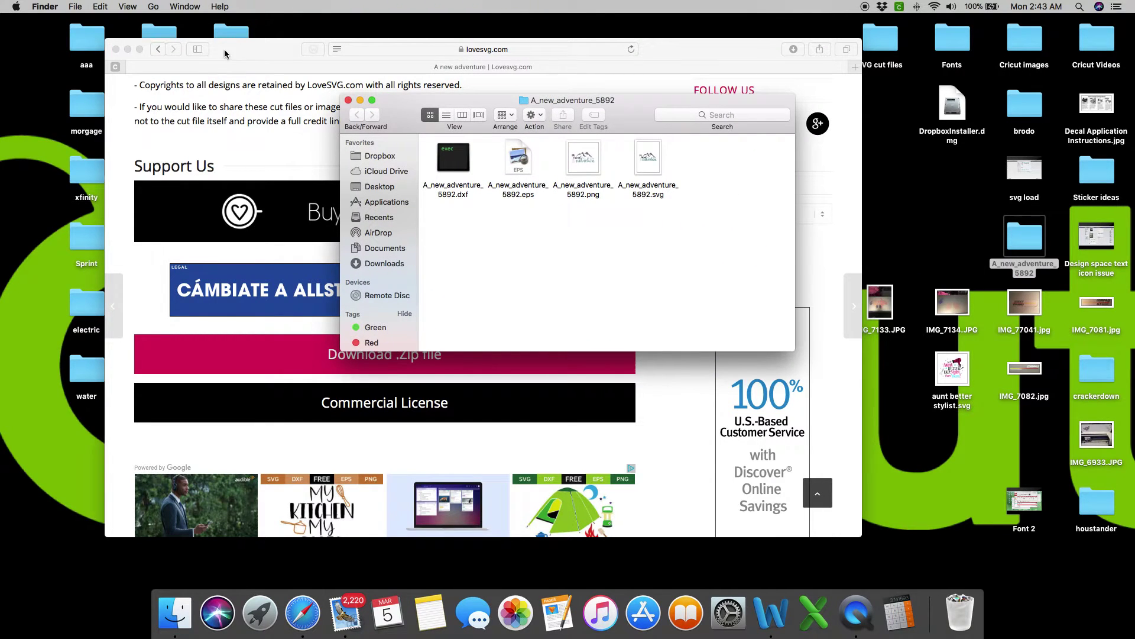
drag(397, 120, 753, 134)
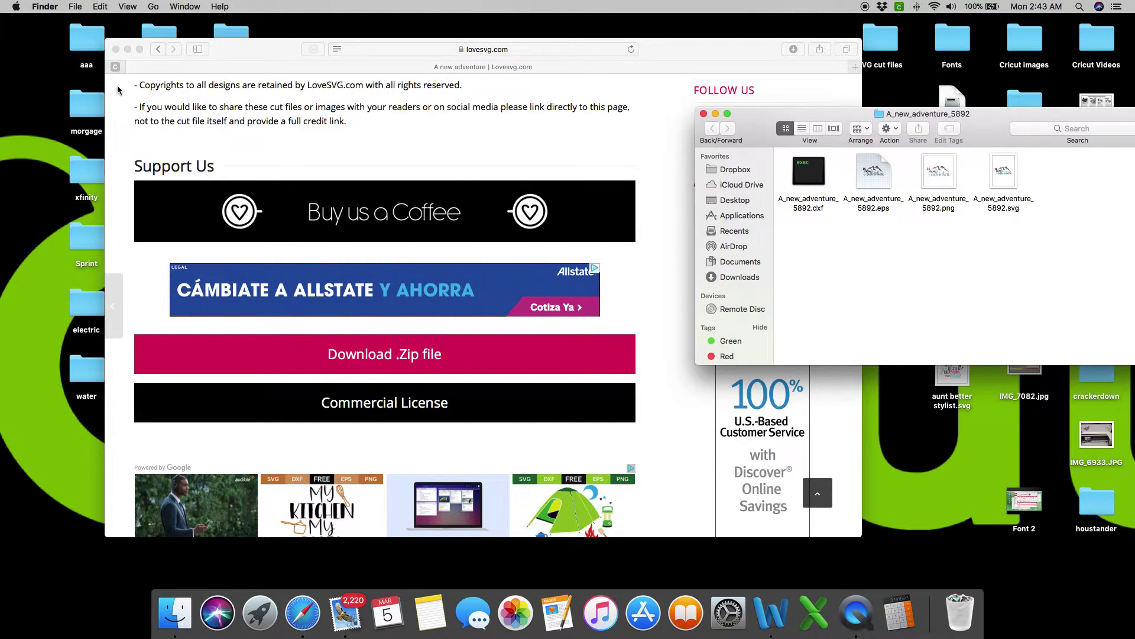
click(115, 67)
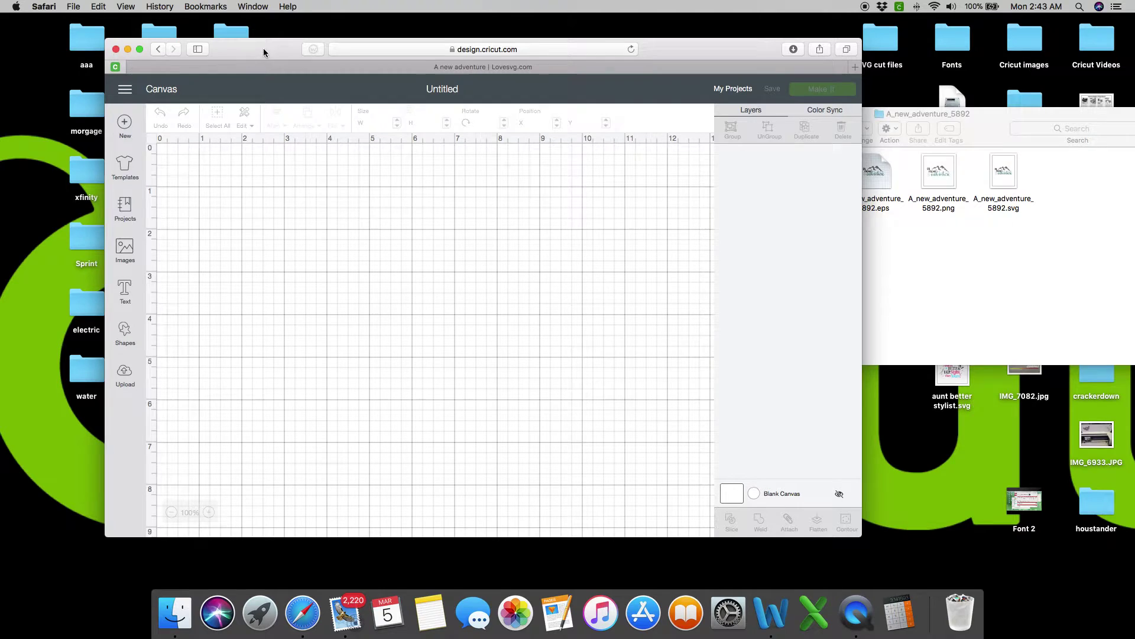
Step: Upload the A_new_adventure_5892 SVG from Finder and save it to the image library
drag(264, 53, 159, 33)
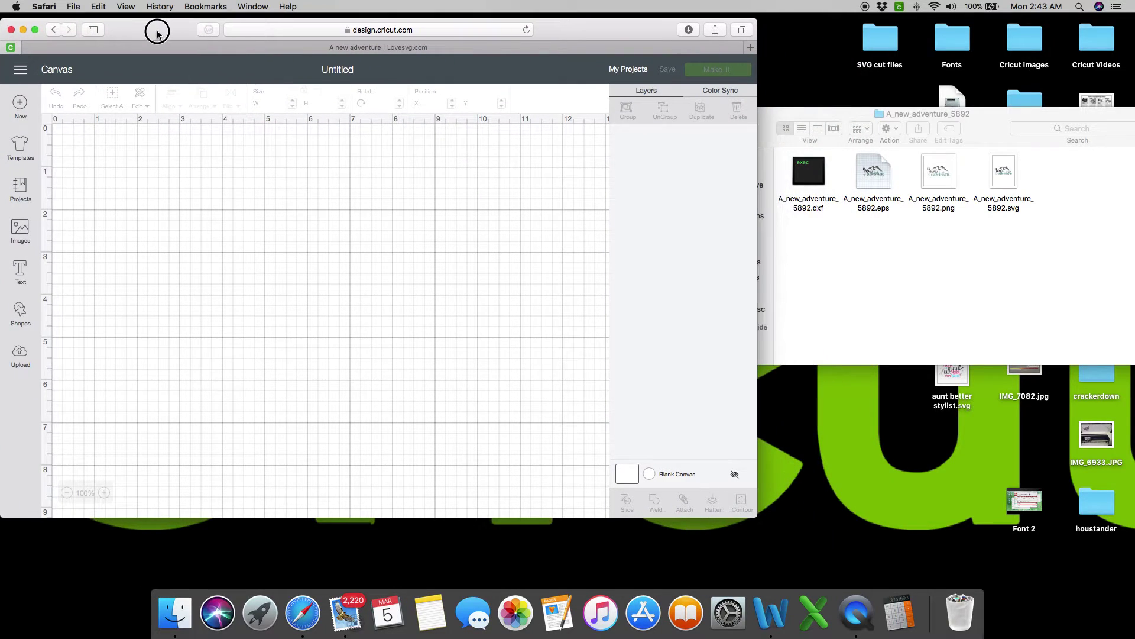
click(20, 354)
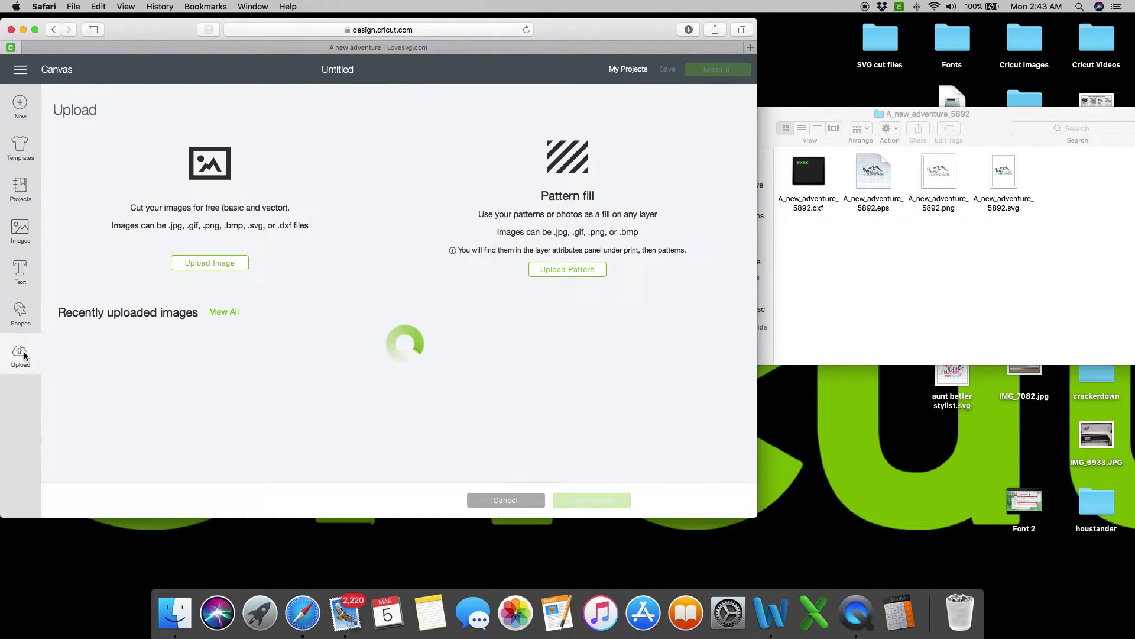
click(224, 265)
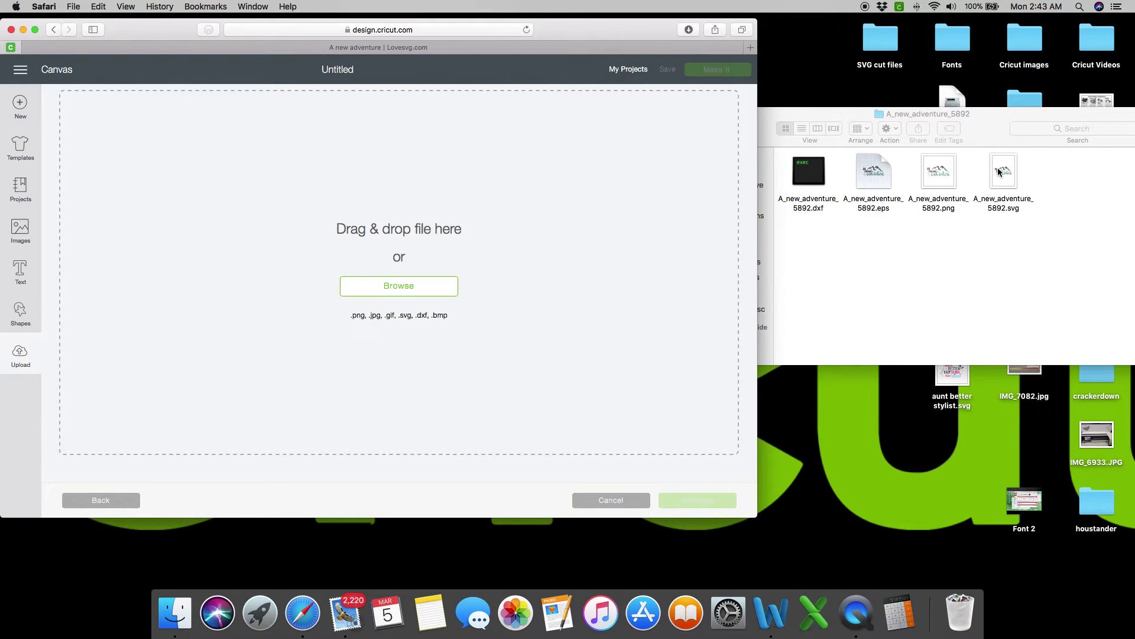
drag(1010, 186, 368, 317)
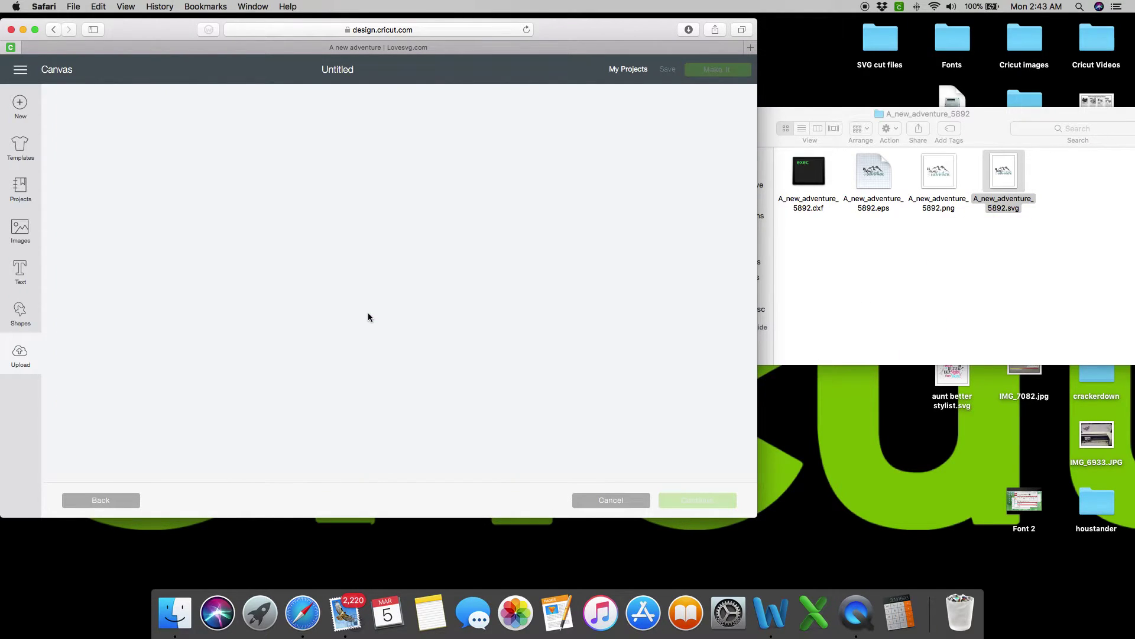
click(872, 503)
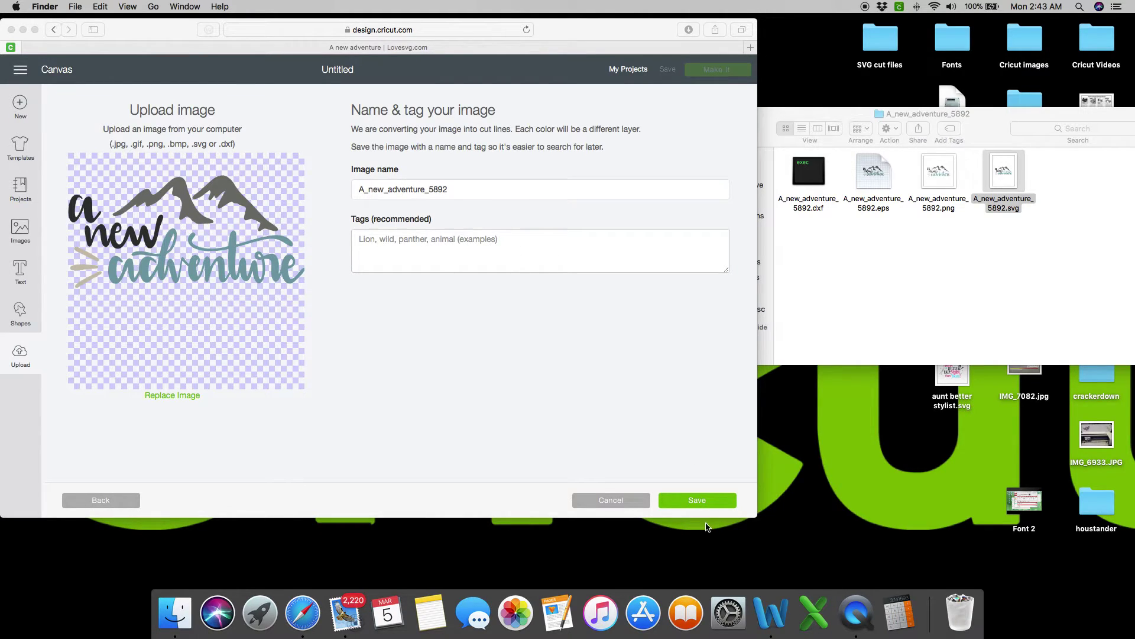
click(676, 498)
click(677, 499)
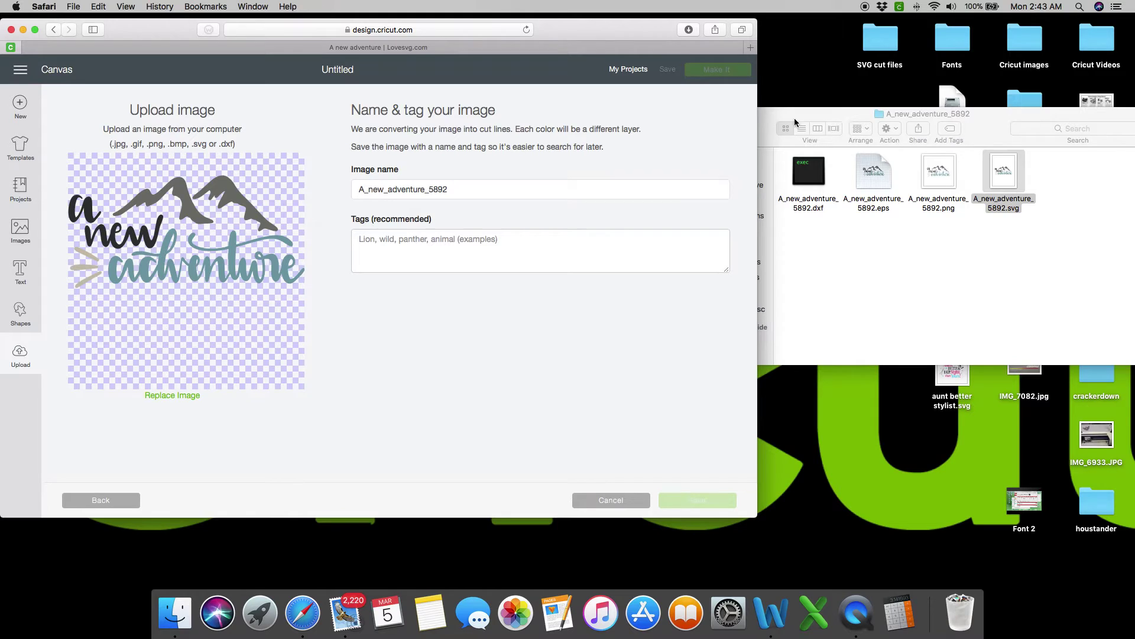
Step: Close the downloaded folder window and move the folder to the Trash
click(768, 111)
key(super+w)
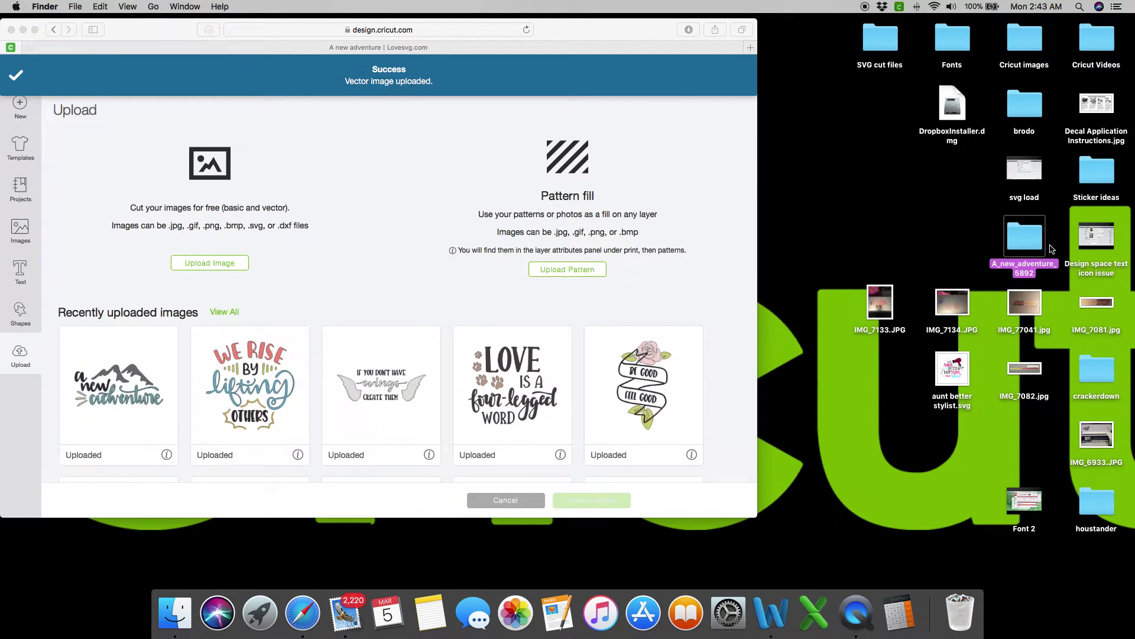
drag(1034, 242, 959, 609)
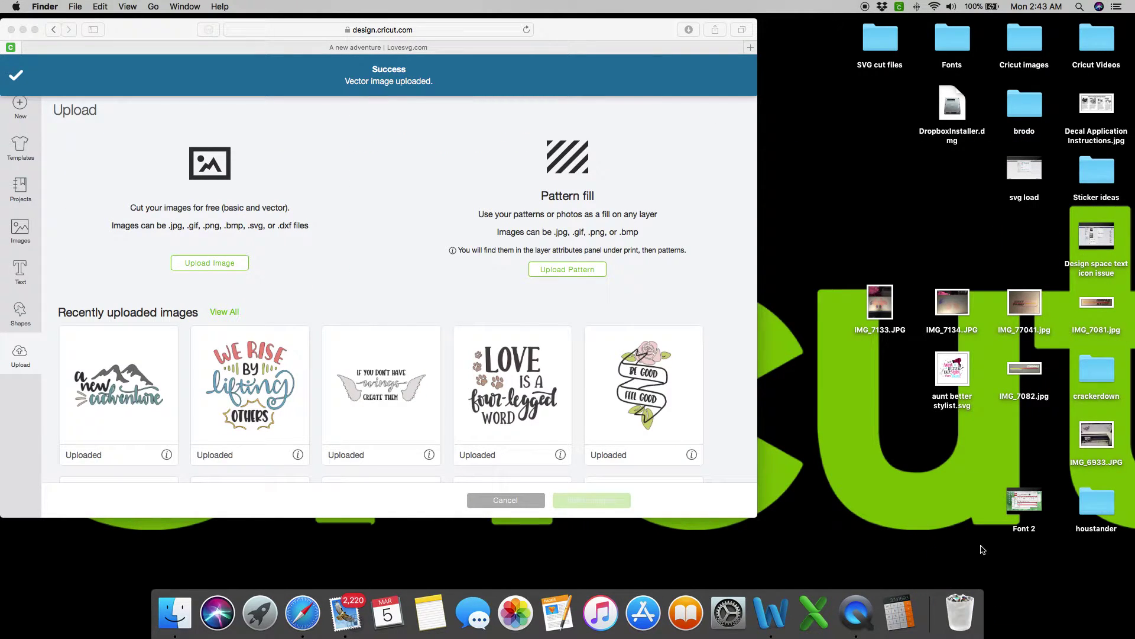
Step: Insert the 'a new adventure' upload onto the canvas and move it toward the top left
click(116, 393)
click(116, 393)
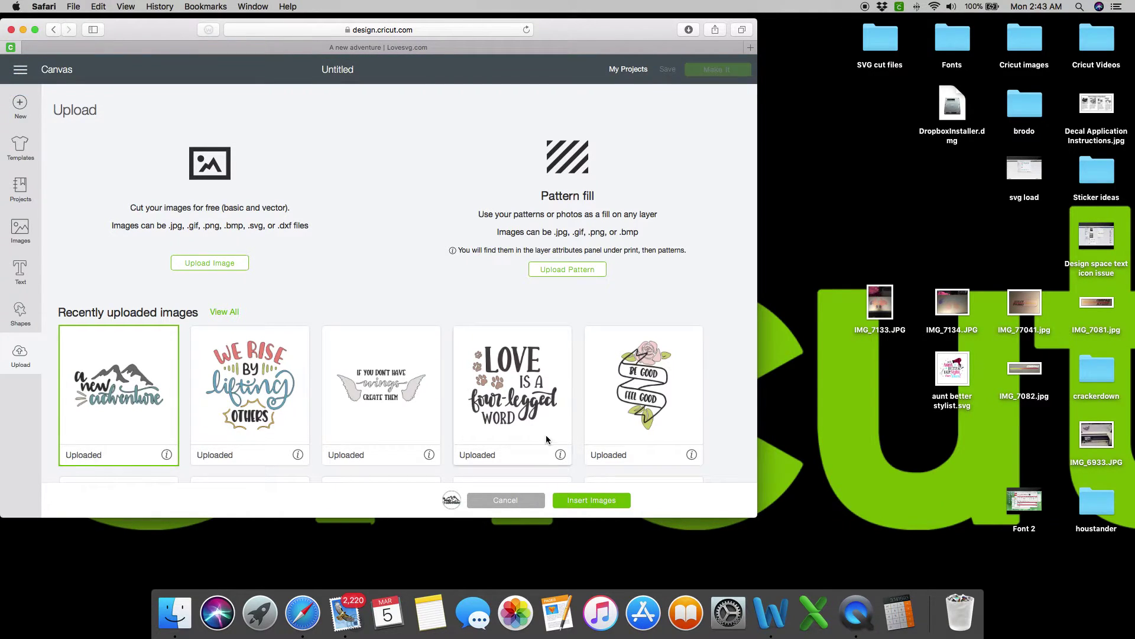
click(586, 500)
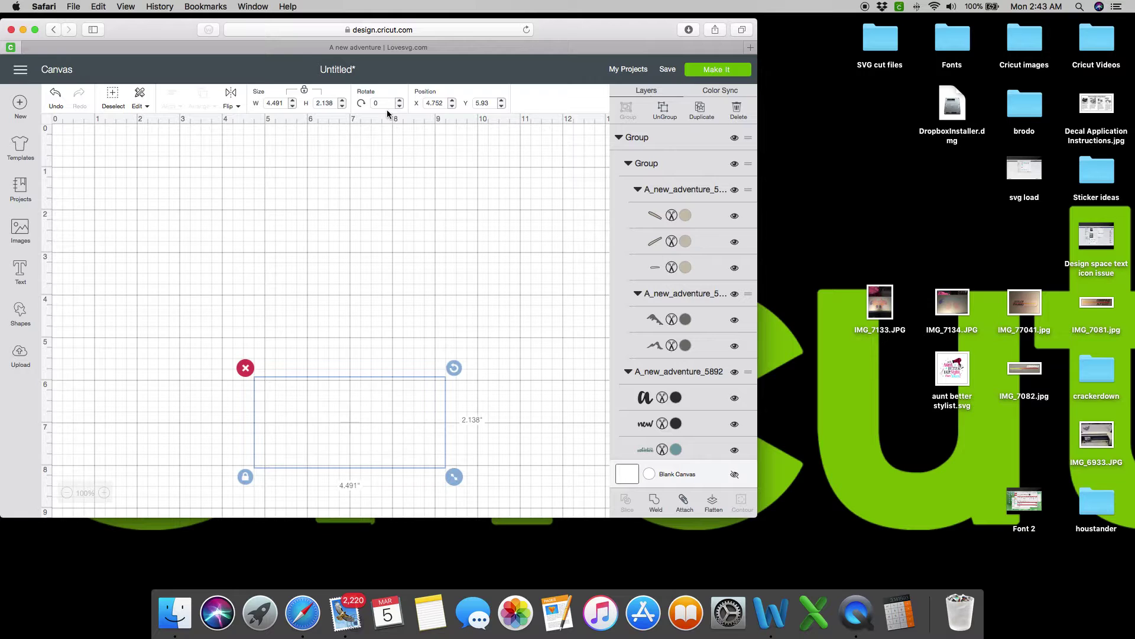
drag(354, 414, 264, 250)
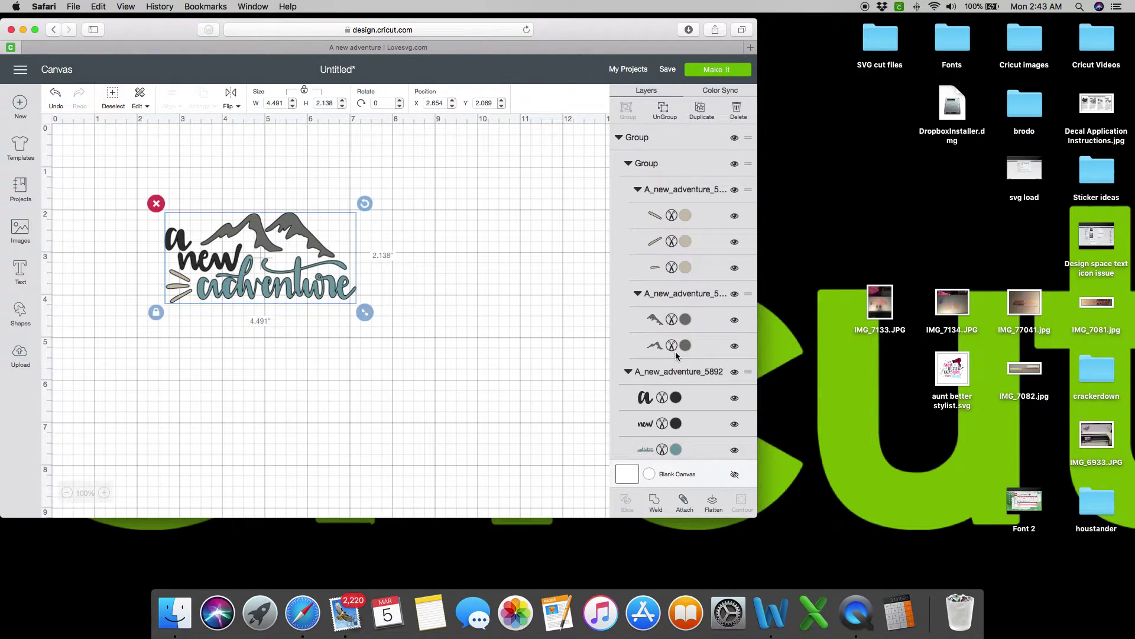
Step: Ungroup the design, move the text clear of the mountains, and ungroup the text into words
click(395, 214)
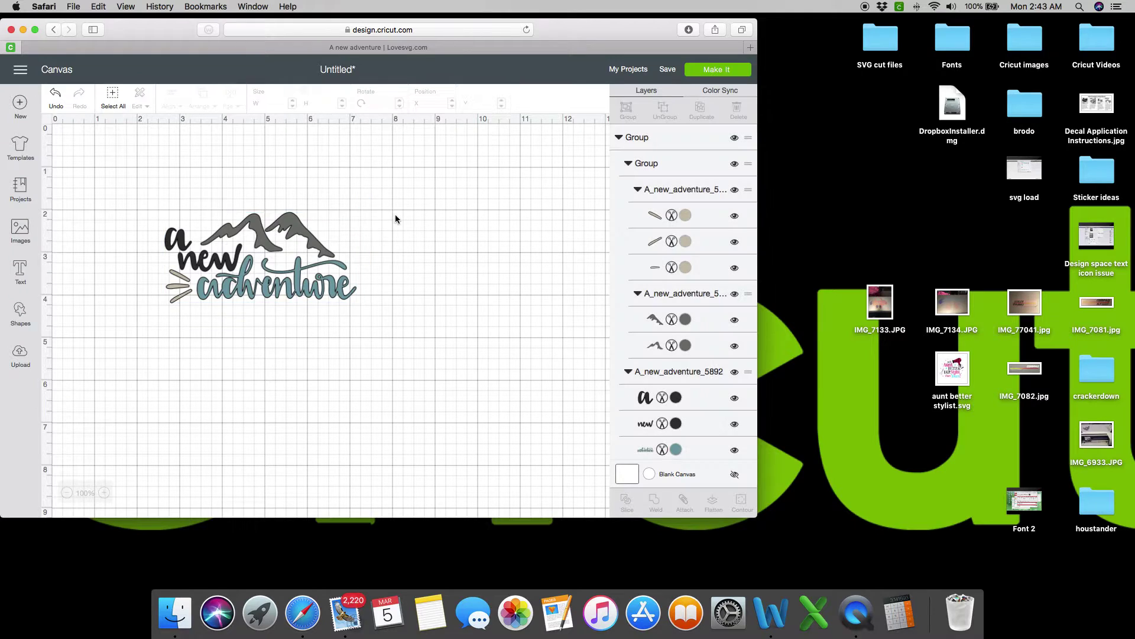
click(318, 236)
click(665, 110)
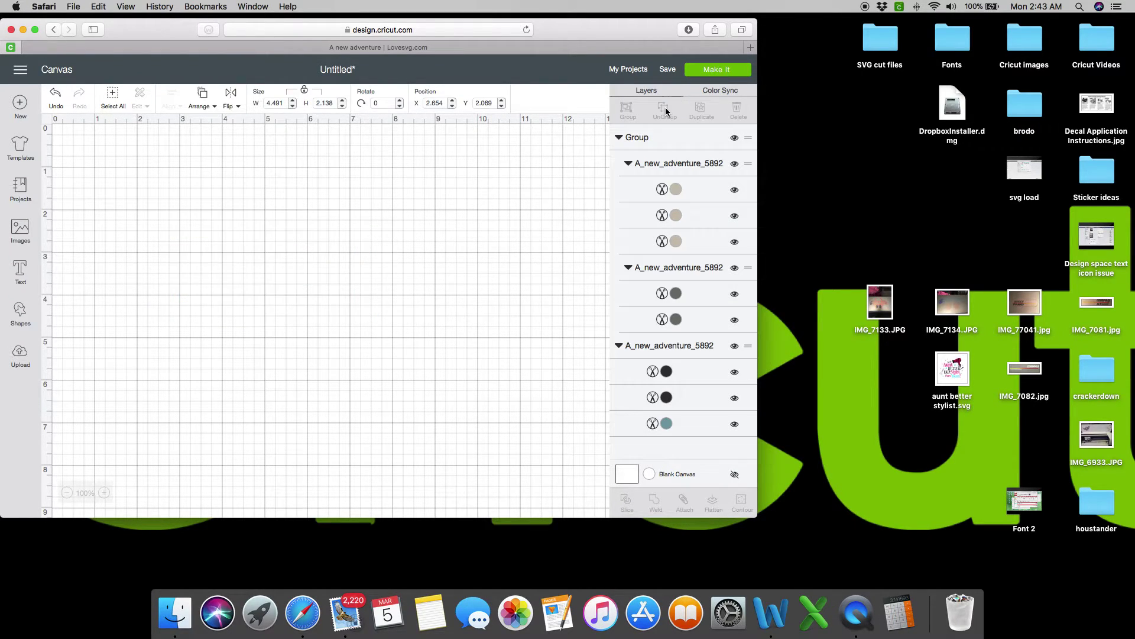
mouse_move(334, 283)
mouse_down()
mouse_move(398, 226)
mouse_move(515, 194)
mouse_move(516, 258)
mouse_move(355, 299)
mouse_move(342, 279)
mouse_up()
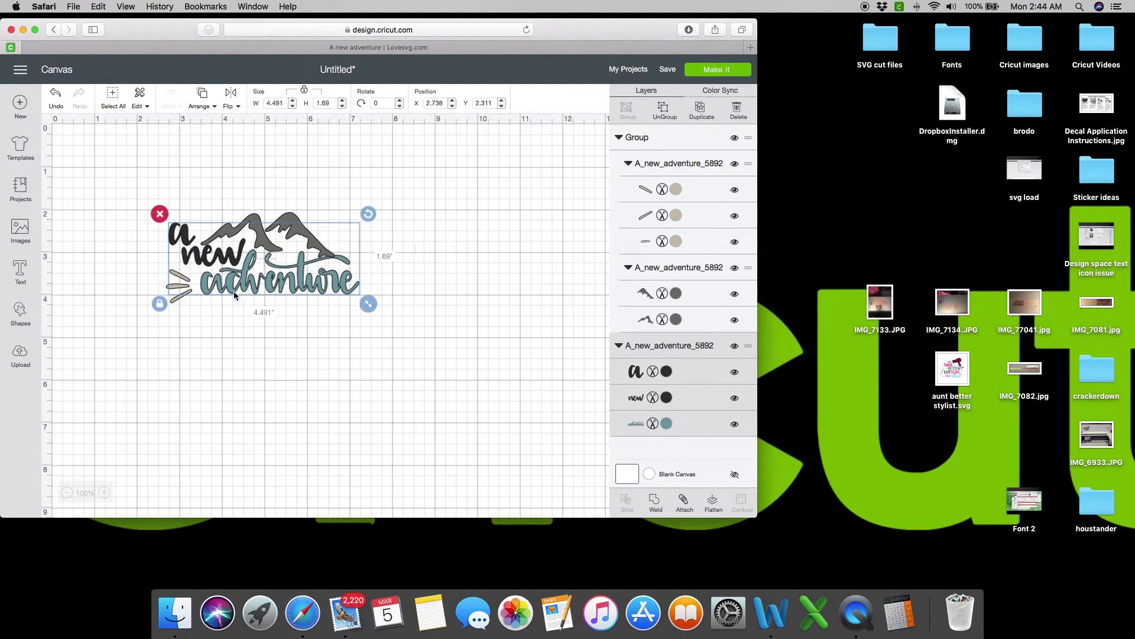
drag(266, 276, 393, 421)
click(664, 109)
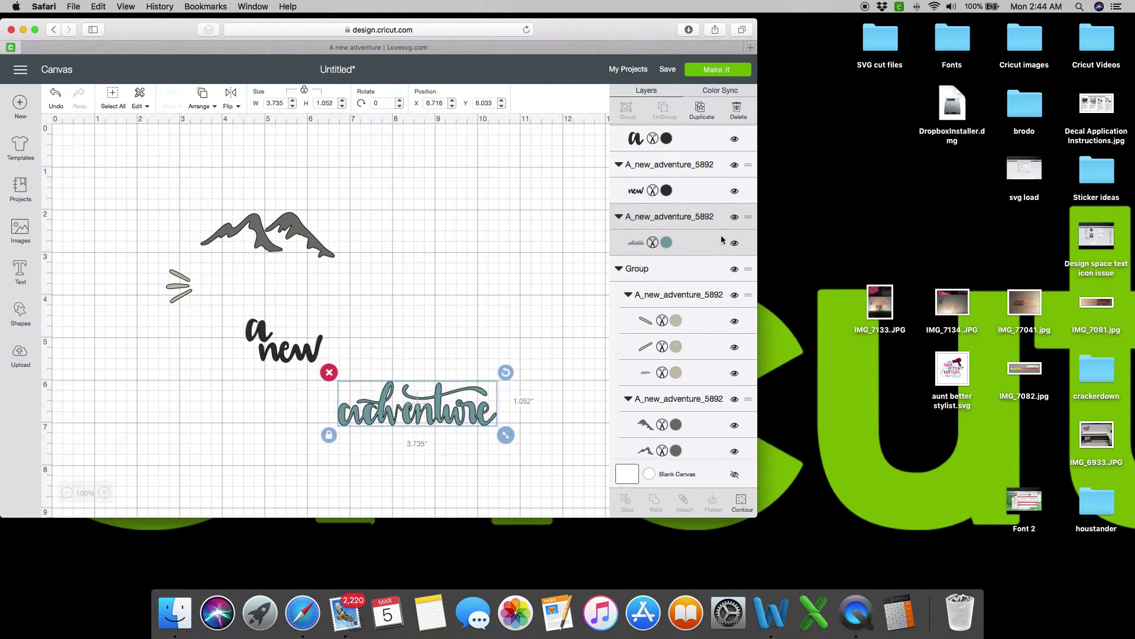
Step: Recolour the 'adventure' text purple
click(667, 242)
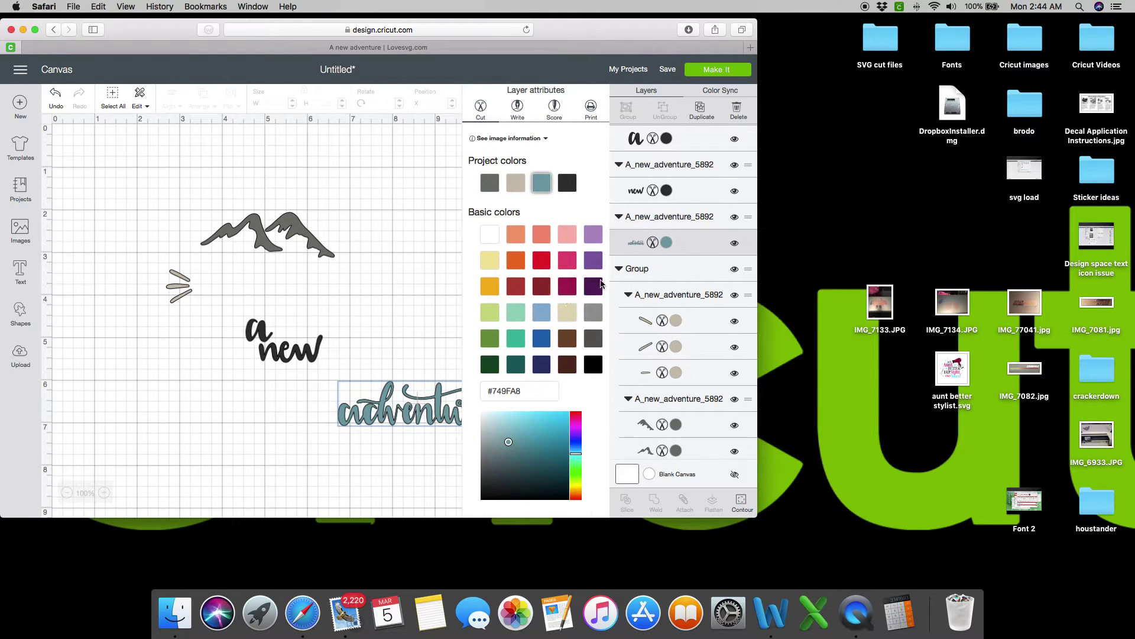
click(593, 260)
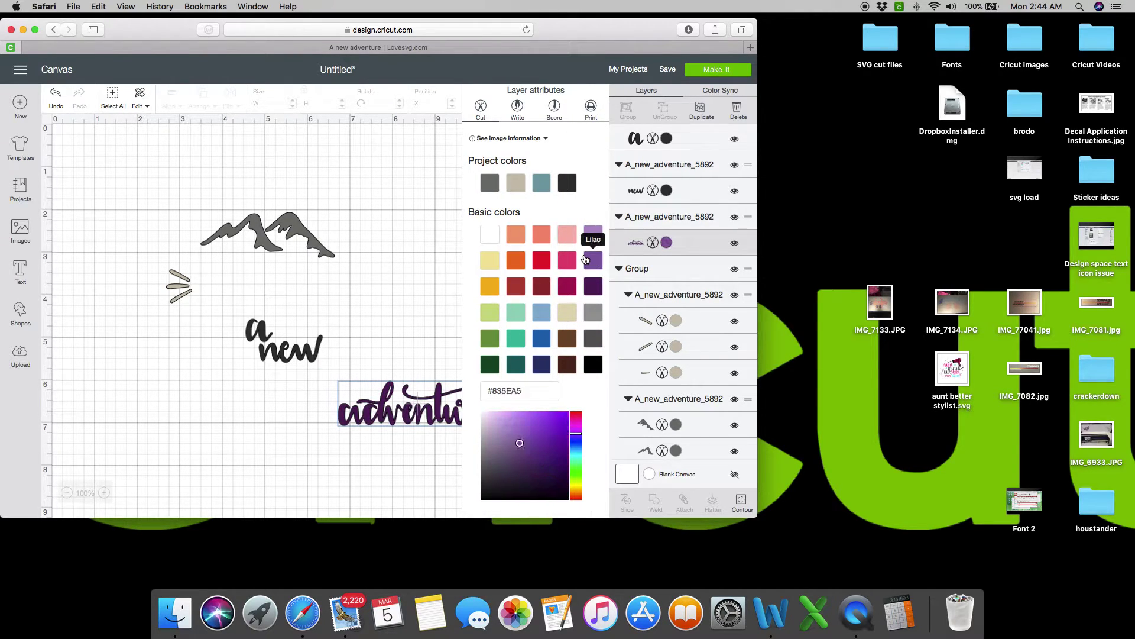
click(438, 351)
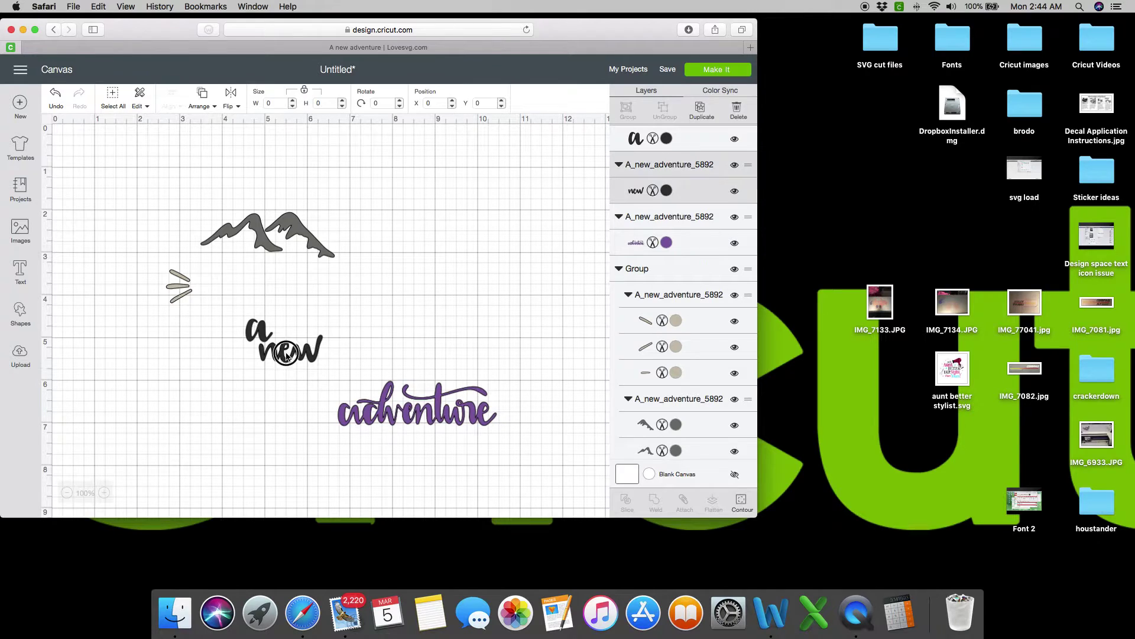
Step: Place 'new' right beside 'a', then attach and weld them into one black piece
click(287, 354)
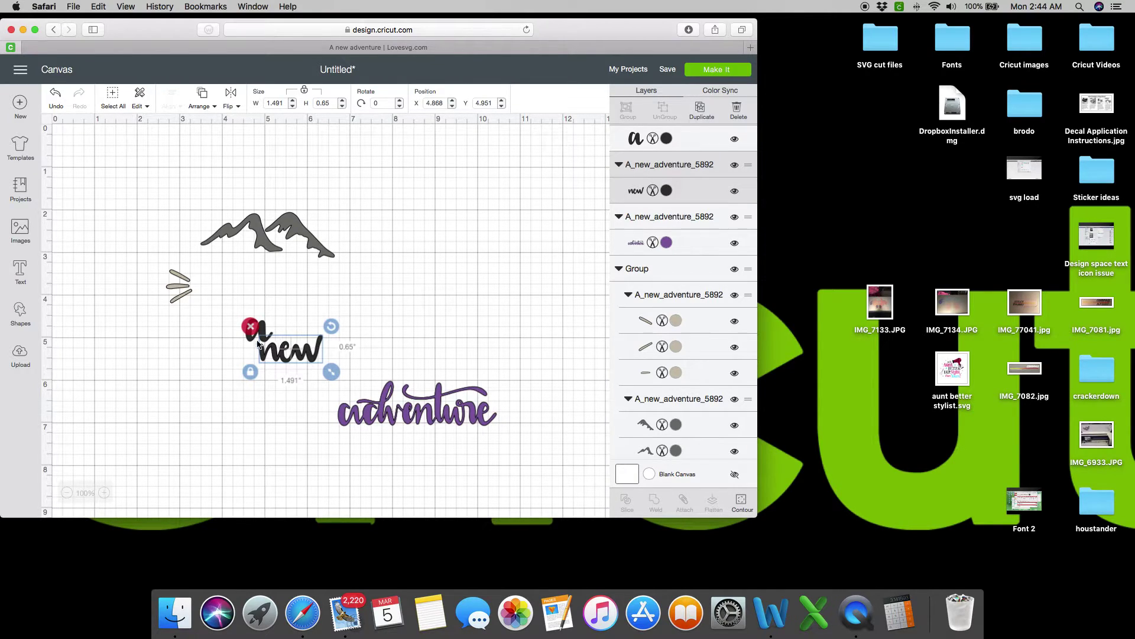
mouse_move(257, 343)
mouse_down()
mouse_move(272, 357)
mouse_move(244, 327)
mouse_up()
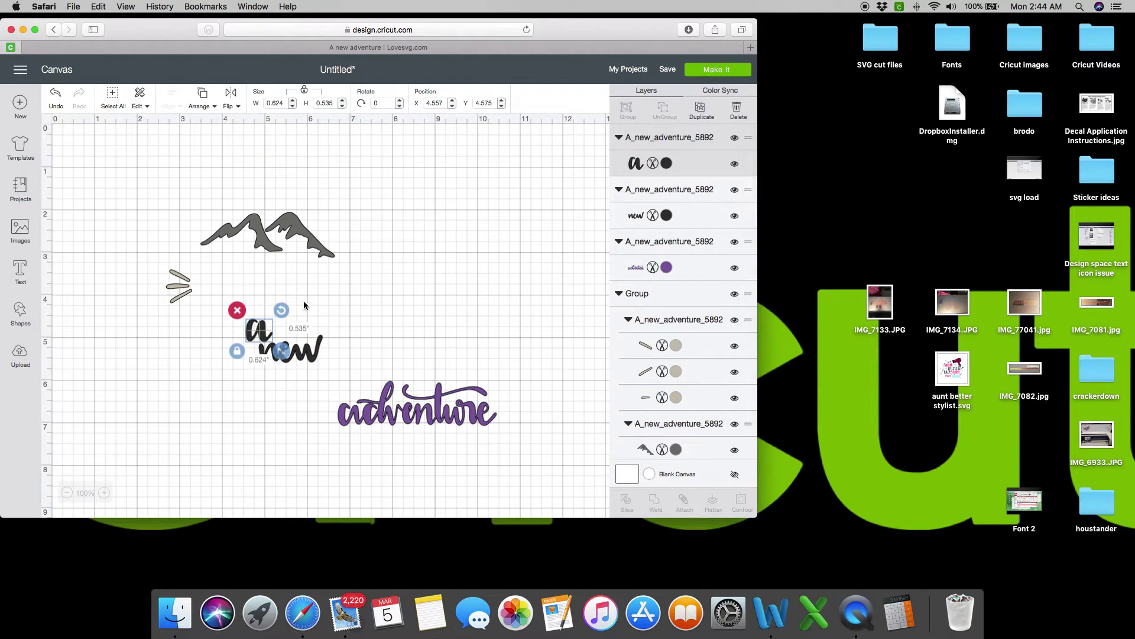
click(319, 303)
drag(318, 314, 253, 371)
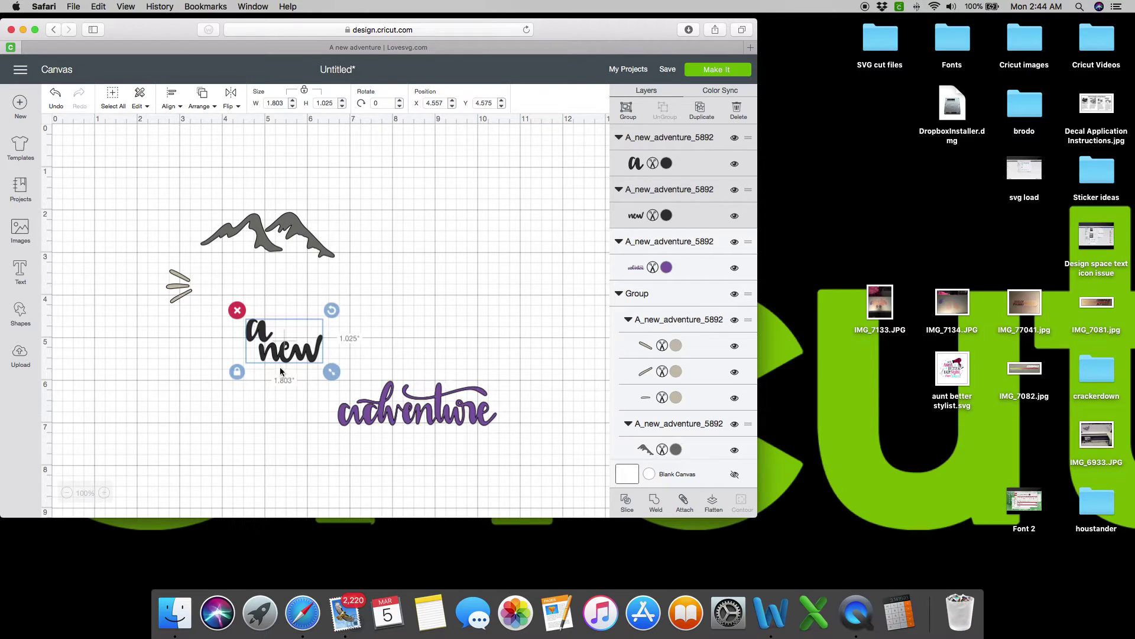
click(402, 323)
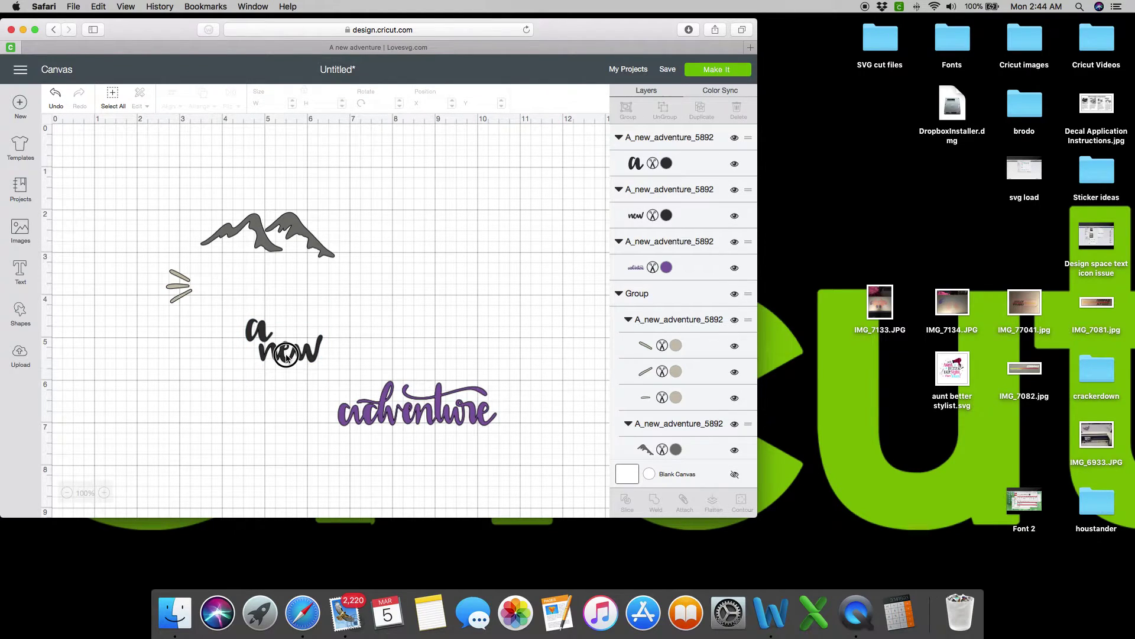
mouse_move(297, 358)
mouse_down()
mouse_move(291, 337)
mouse_move(305, 333)
mouse_move(307, 353)
mouse_move(290, 362)
mouse_move(316, 356)
mouse_move(303, 359)
mouse_up()
drag(293, 359, 294, 357)
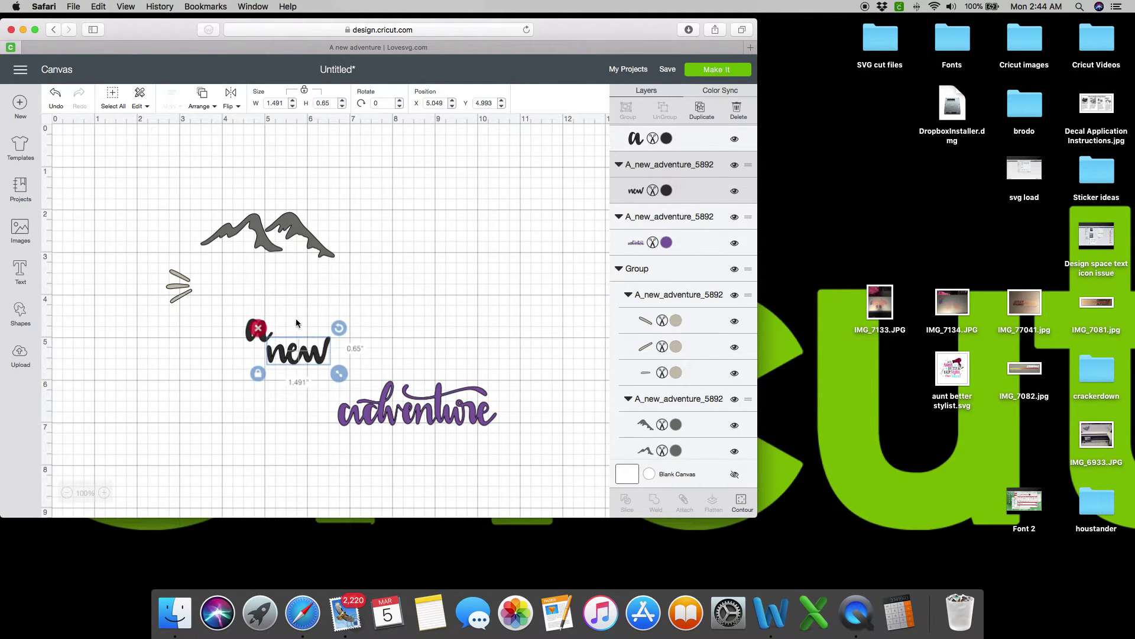
drag(240, 303, 386, 391)
click(684, 501)
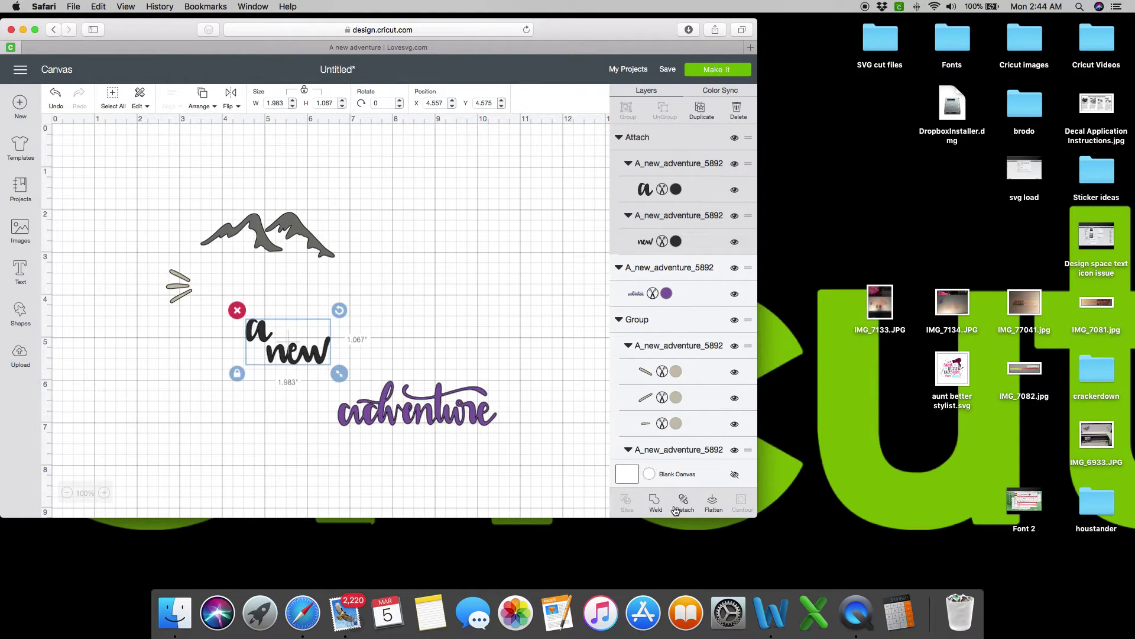
click(655, 504)
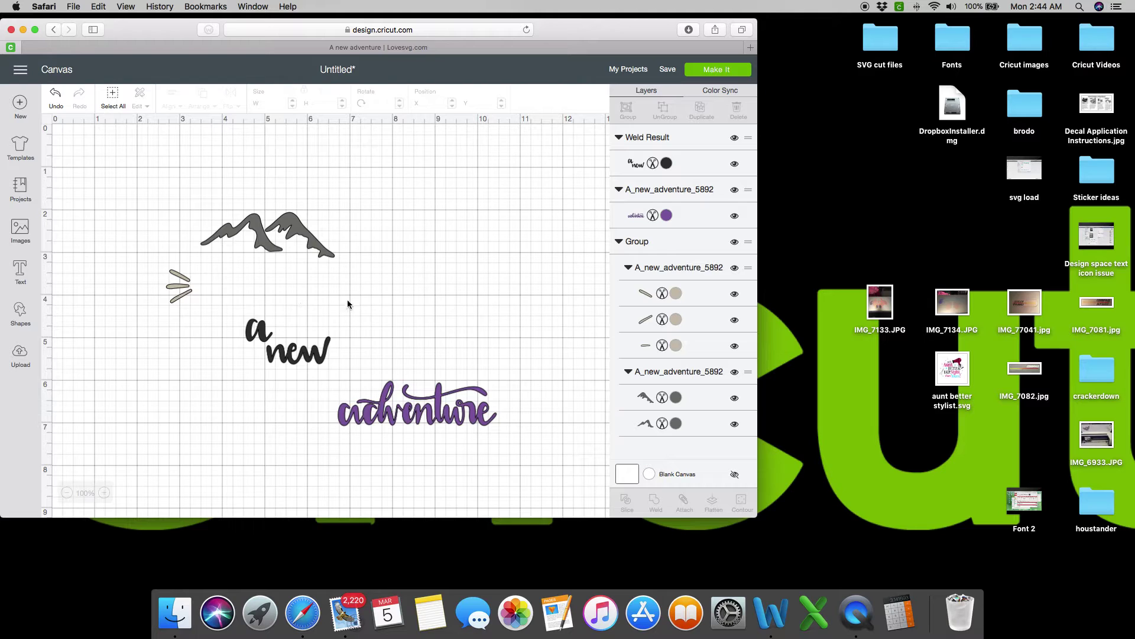
drag(200, 262, 151, 318)
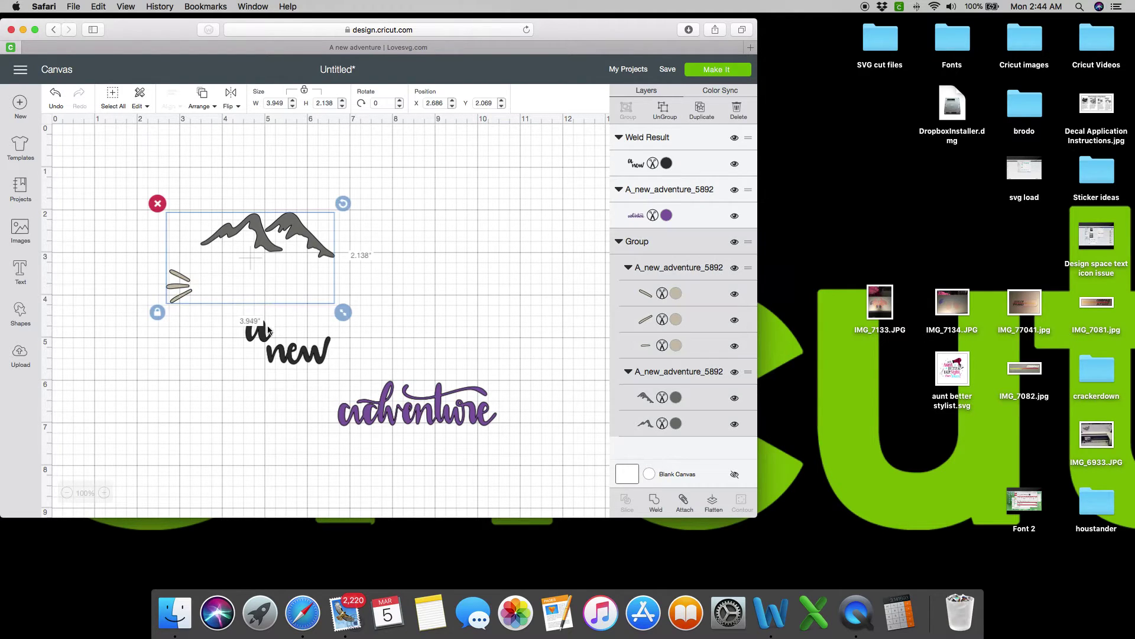
Step: Ungroup the dashes from the mountains and weld the three dashes into one piece
click(663, 111)
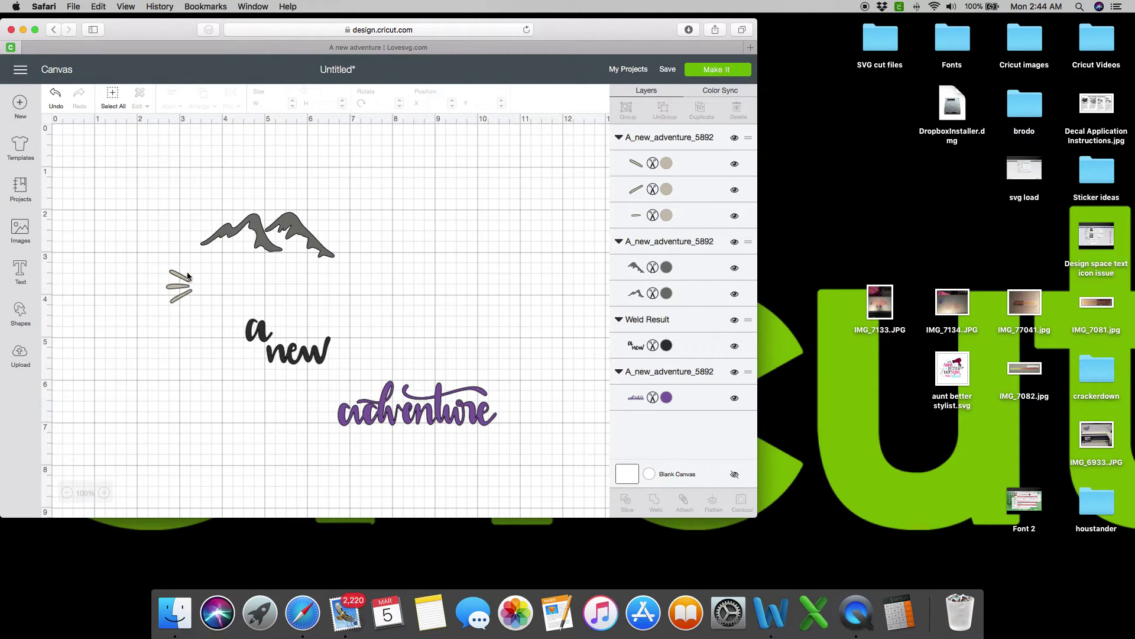
click(188, 276)
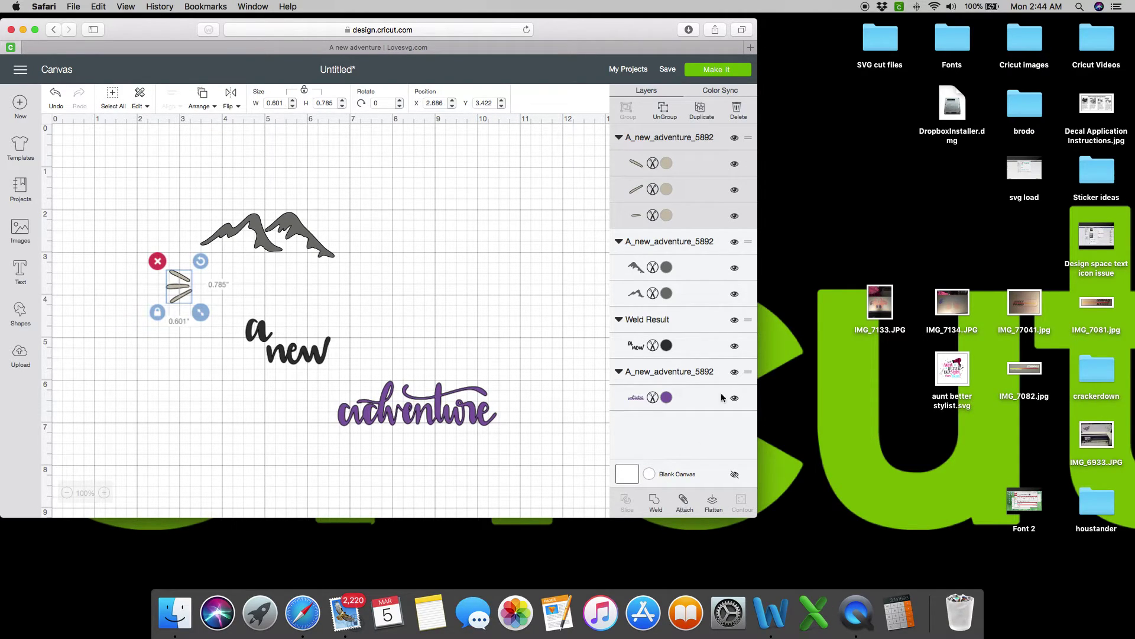
click(683, 500)
click(656, 505)
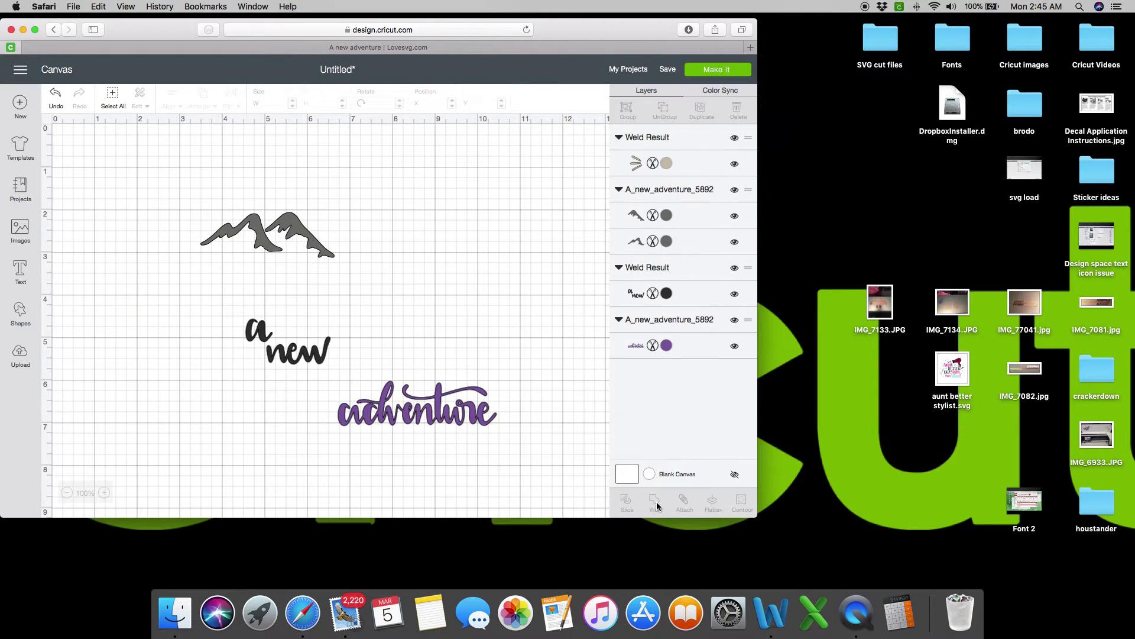
Step: Recolour the welded dashes Sage green (#C8D783)
click(669, 168)
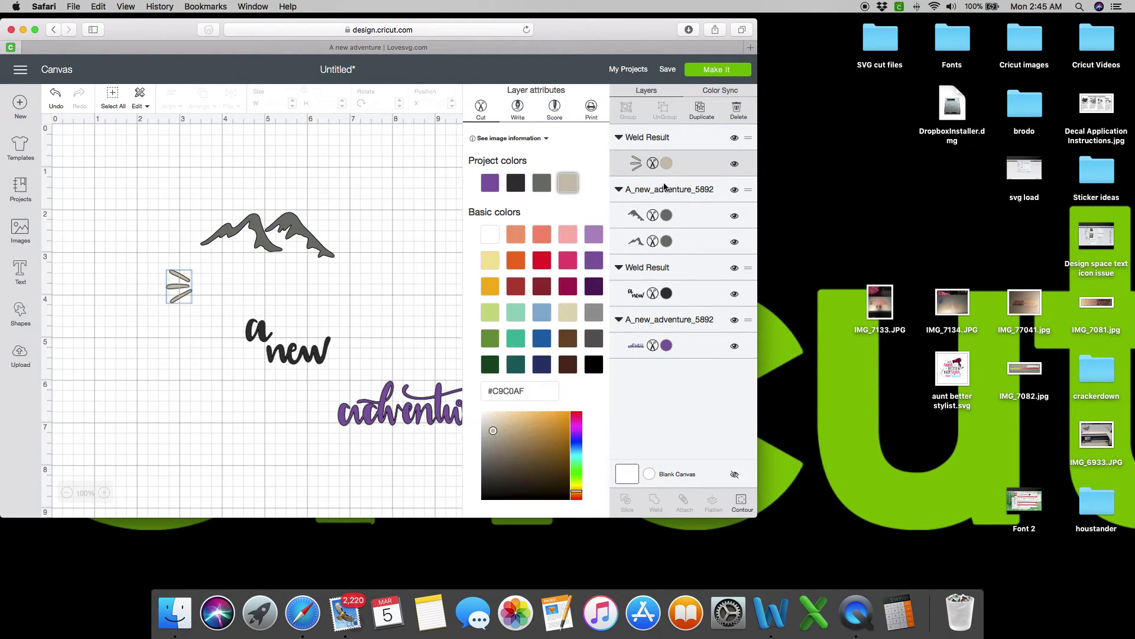
click(493, 313)
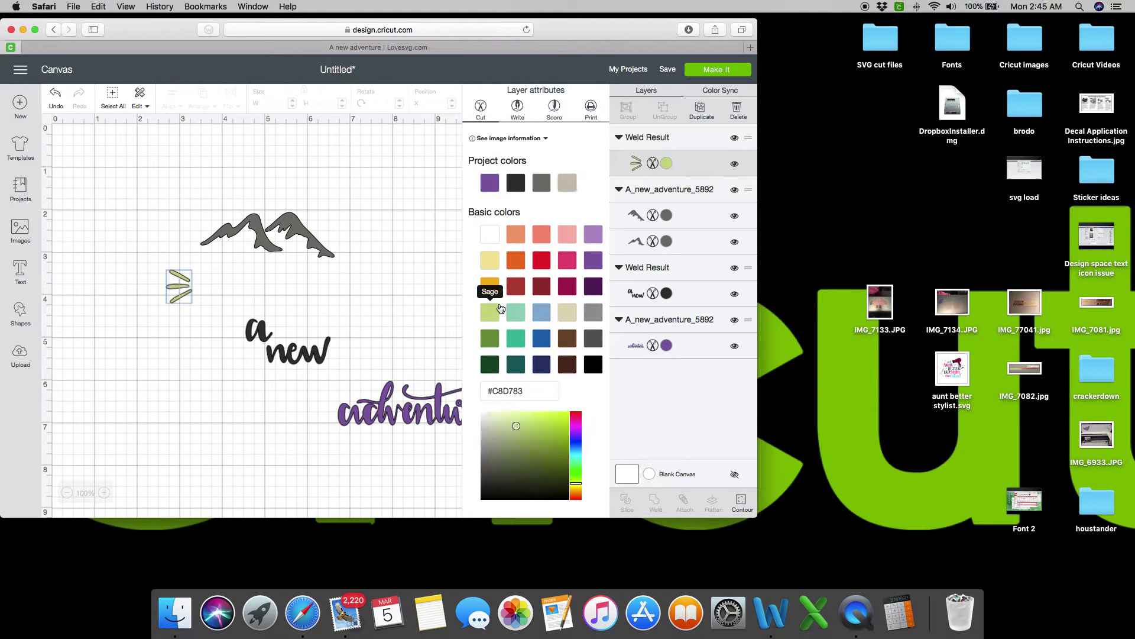
click(431, 304)
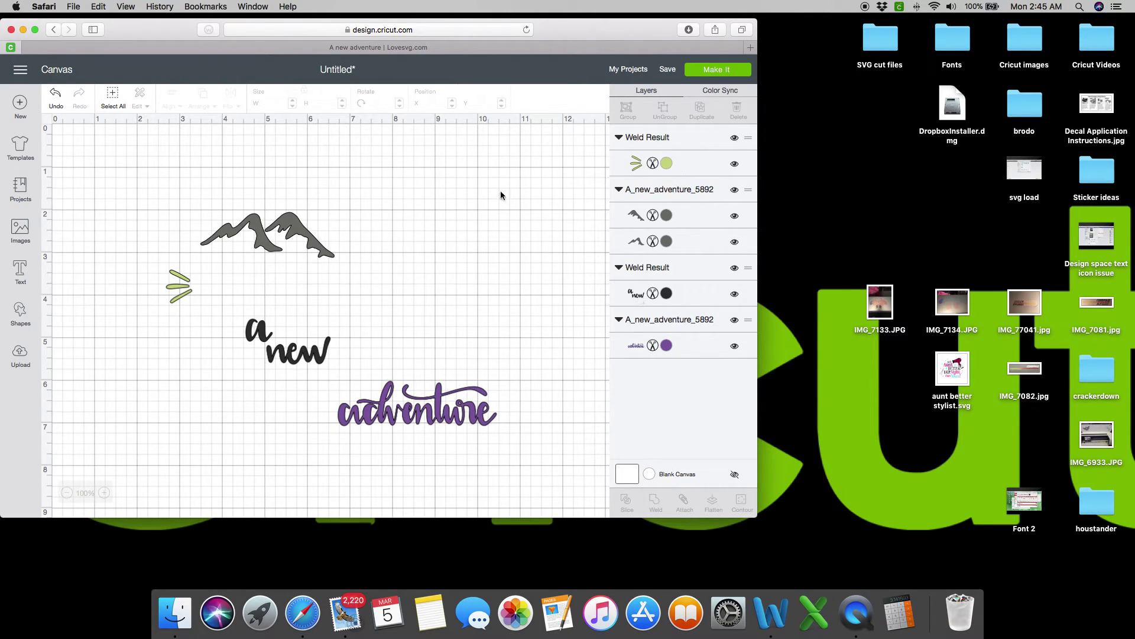
Step: Weld the two mountain shapes into a single layer
click(323, 225)
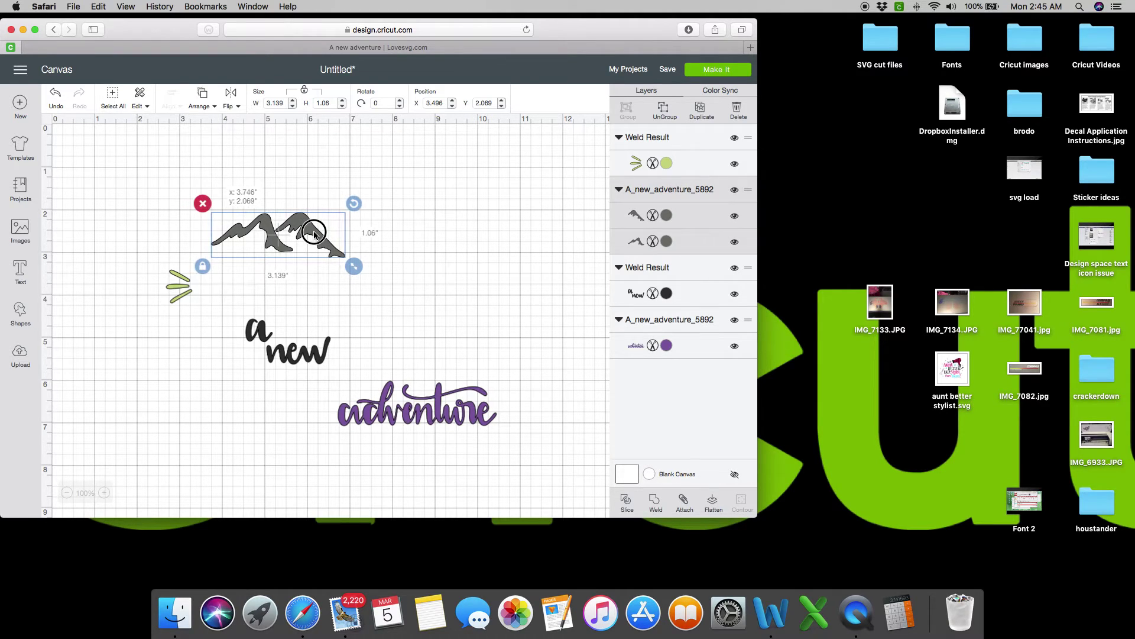
drag(323, 225, 334, 226)
click(378, 201)
drag(429, 198, 252, 244)
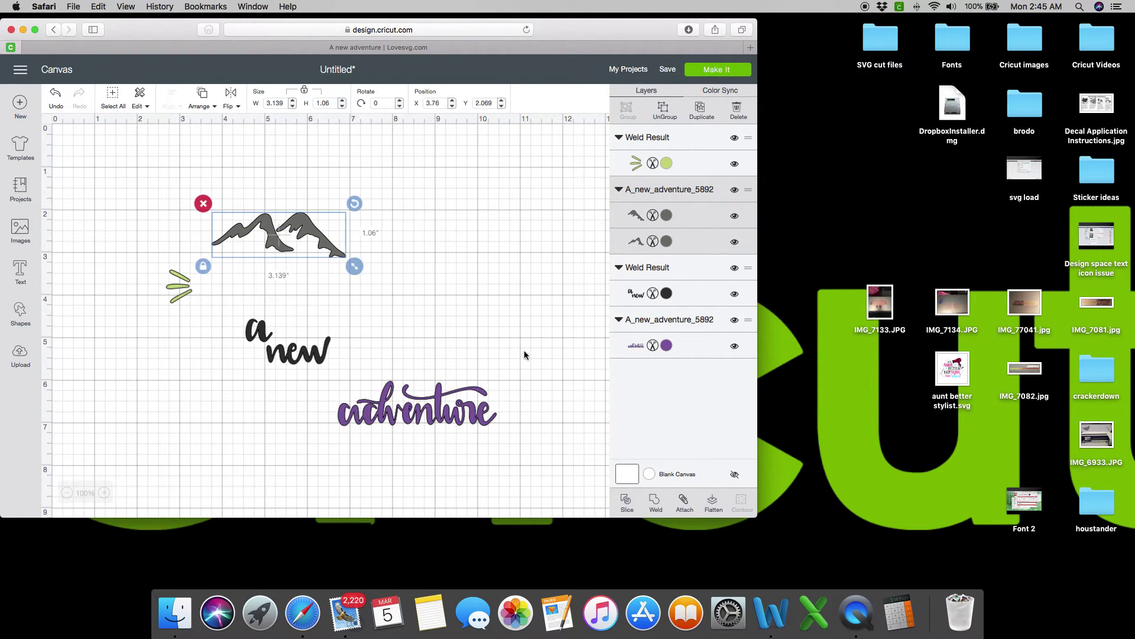
click(656, 502)
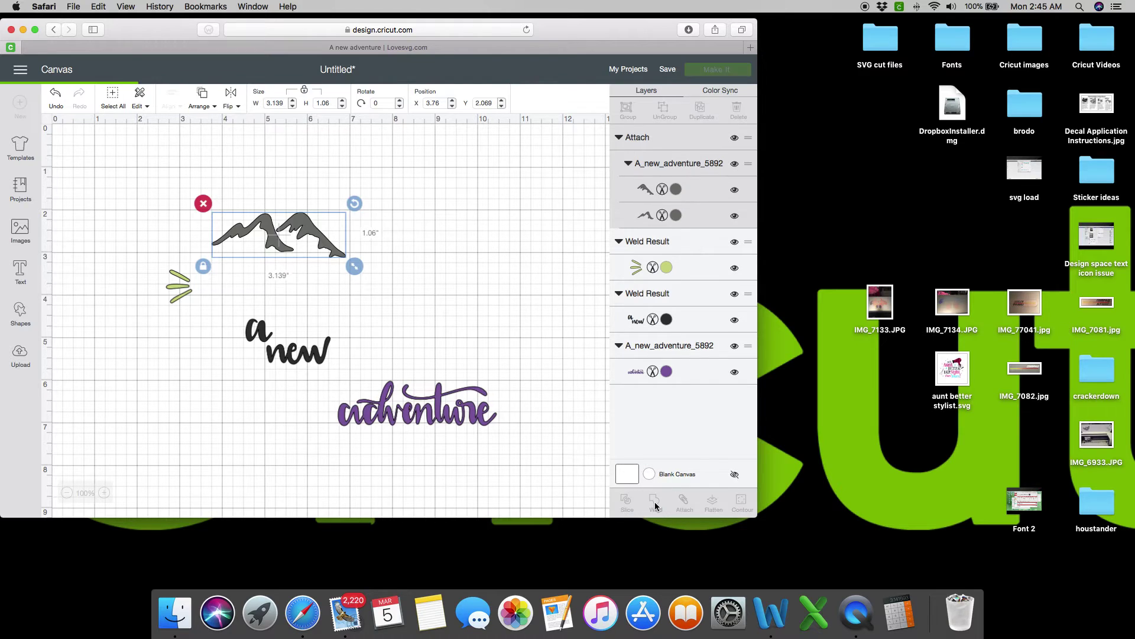
click(476, 210)
Step: Arrange mountains, green dashes, 'a new' and 'adventure' into a compact layout and select it all
drag(277, 352, 247, 294)
drag(402, 434, 314, 350)
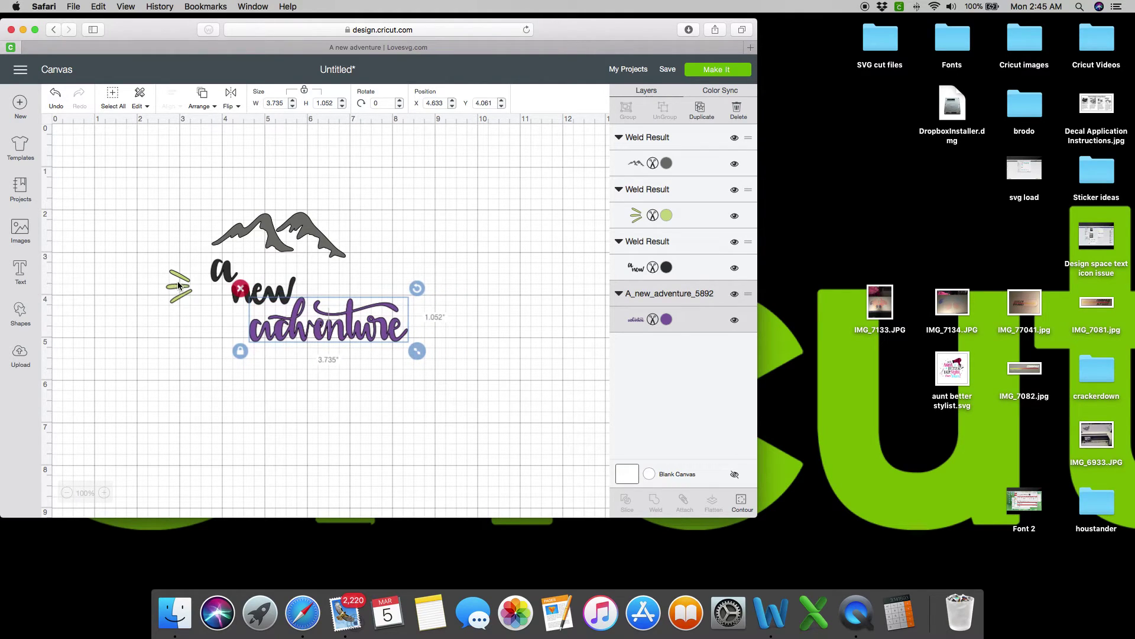
drag(178, 286, 200, 293)
drag(282, 244, 316, 276)
click(349, 337)
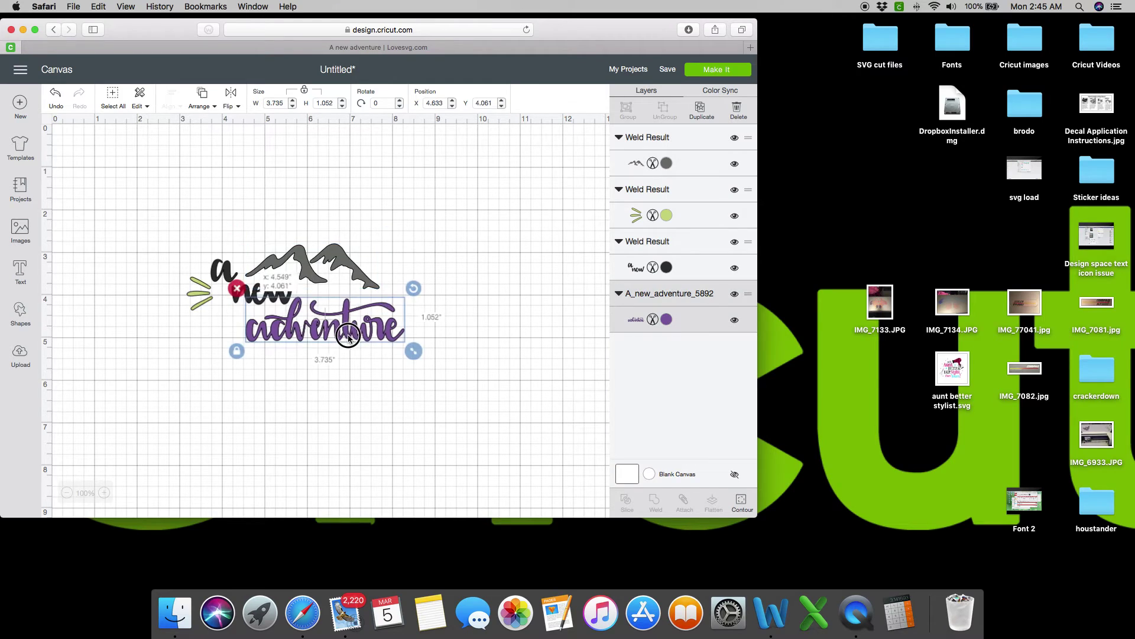
drag(349, 337, 358, 325)
click(441, 222)
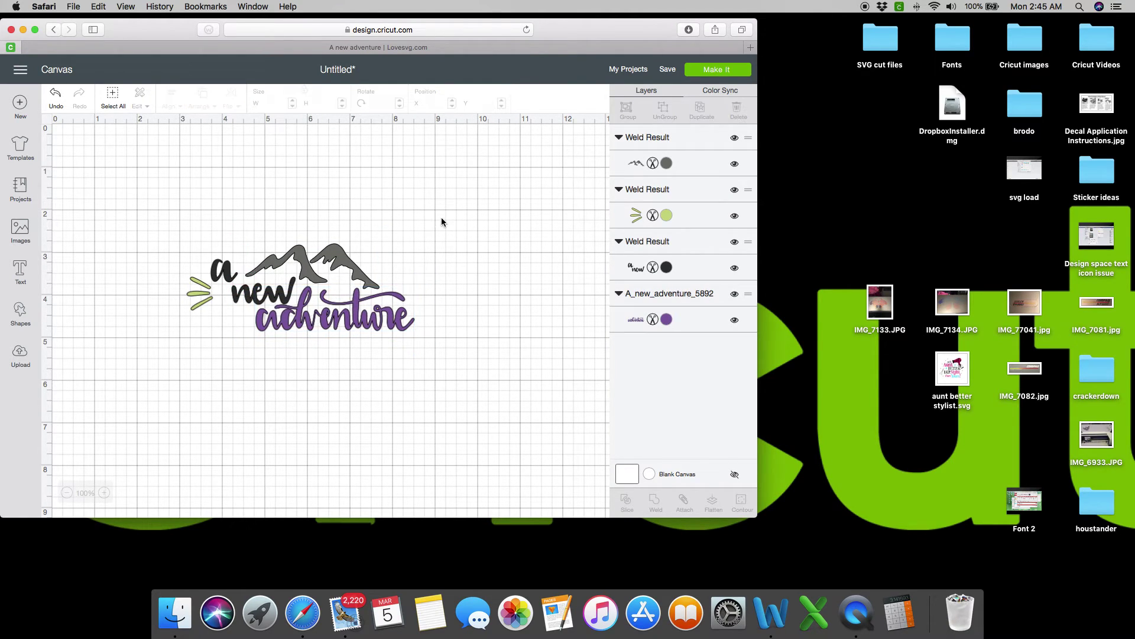
drag(446, 218, 158, 346)
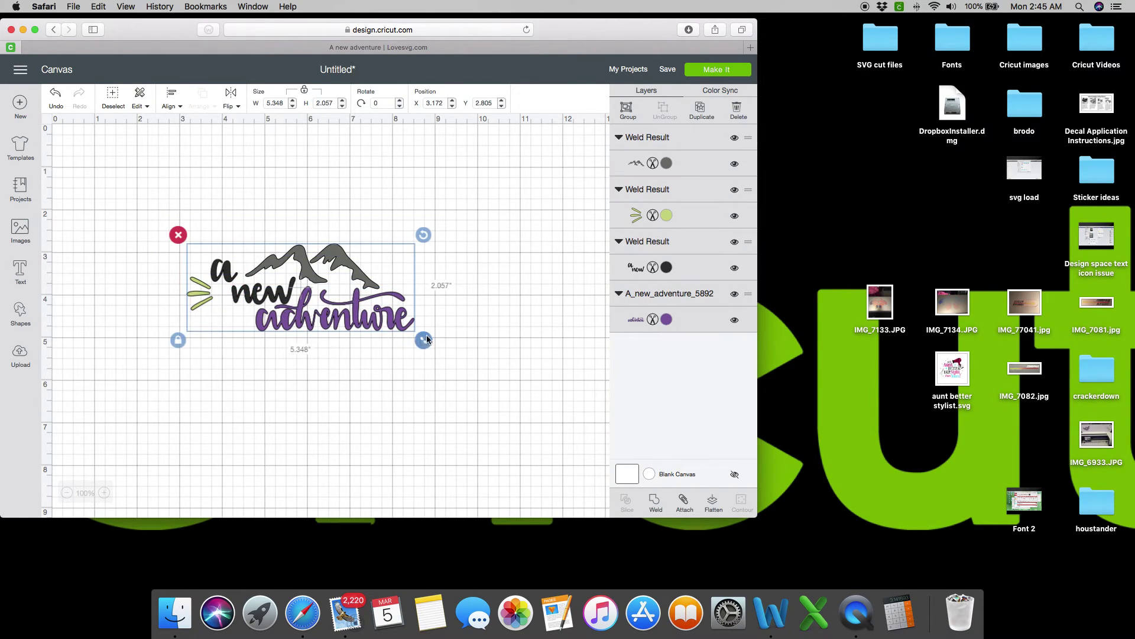
Step: Scale the assembled design to 4.279 × 1.646 in, unlocked, and move it to the top-left
drag(427, 339, 390, 356)
click(179, 324)
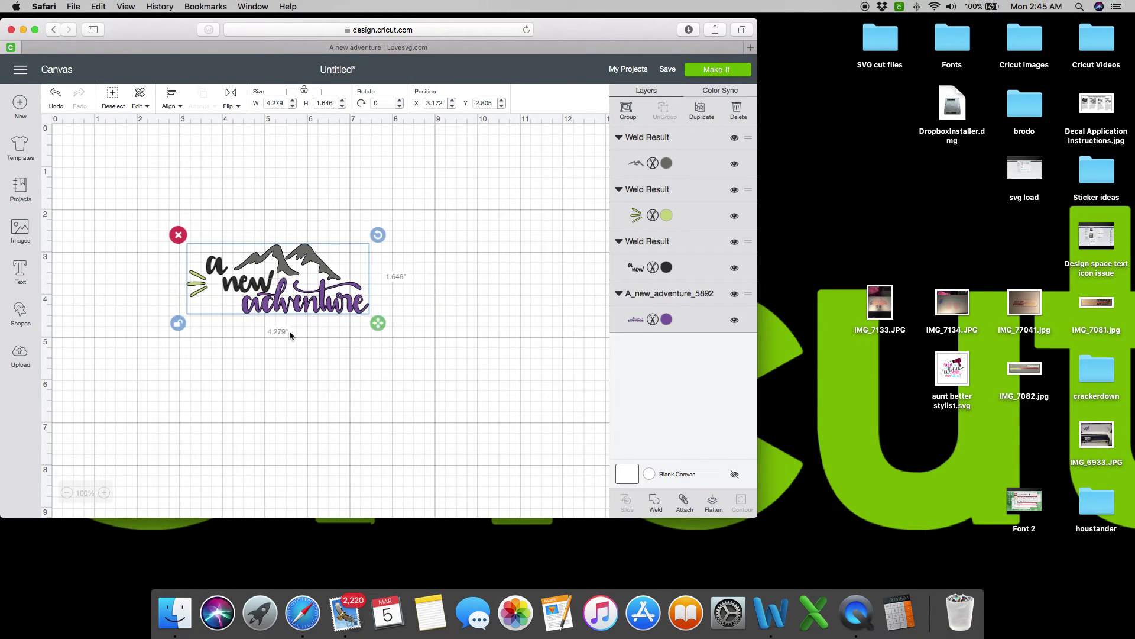
click(379, 325)
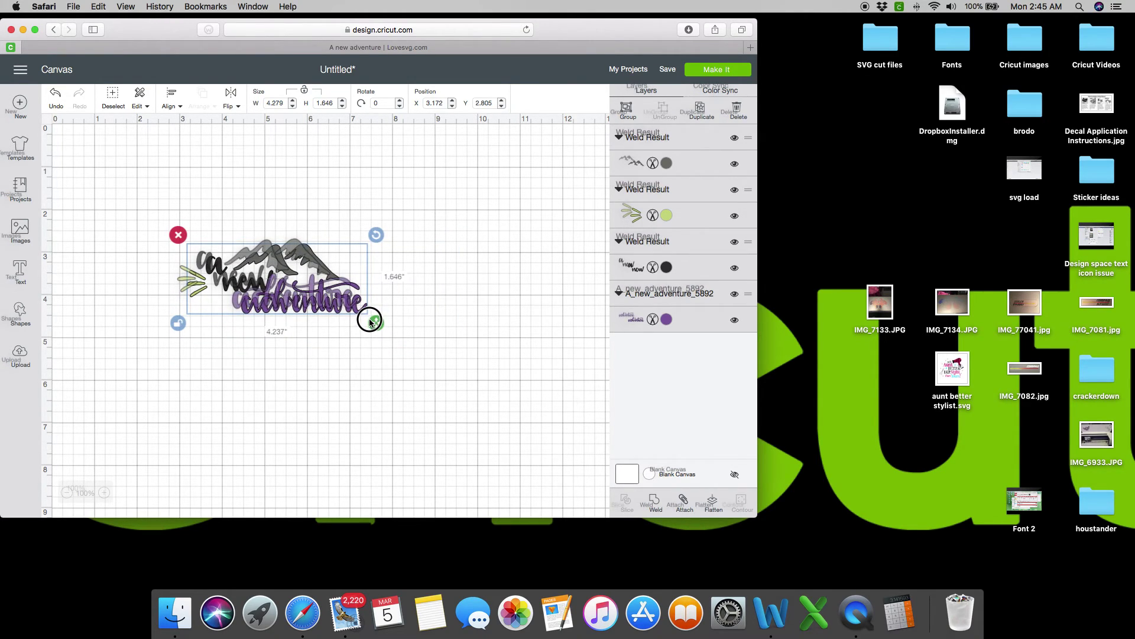
drag(379, 325, 395, 346)
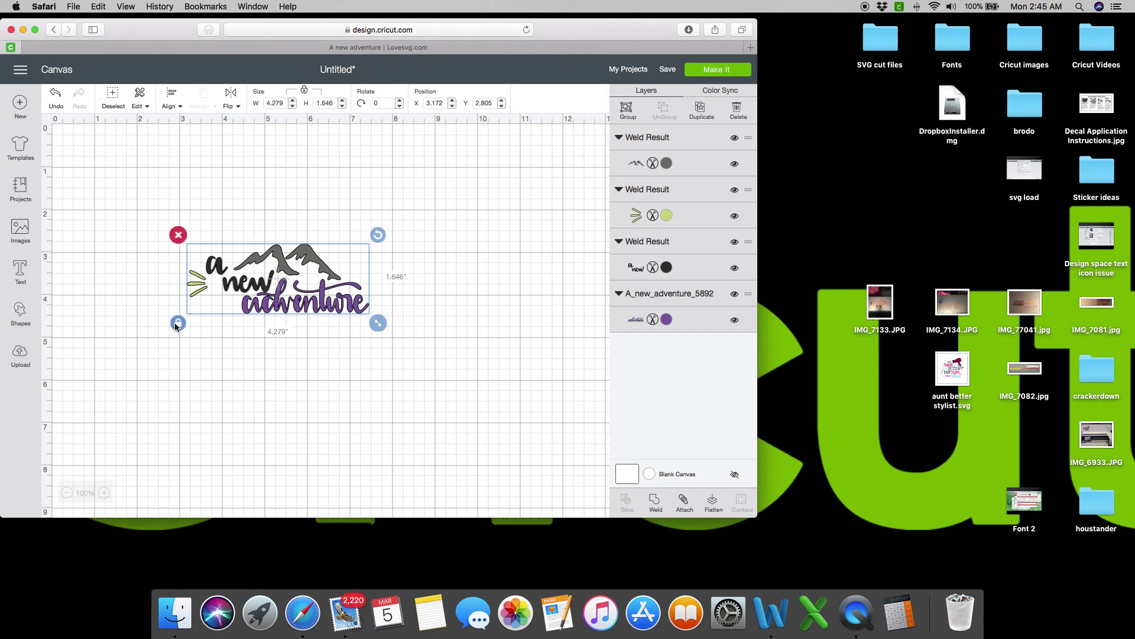
drag(276, 272, 148, 175)
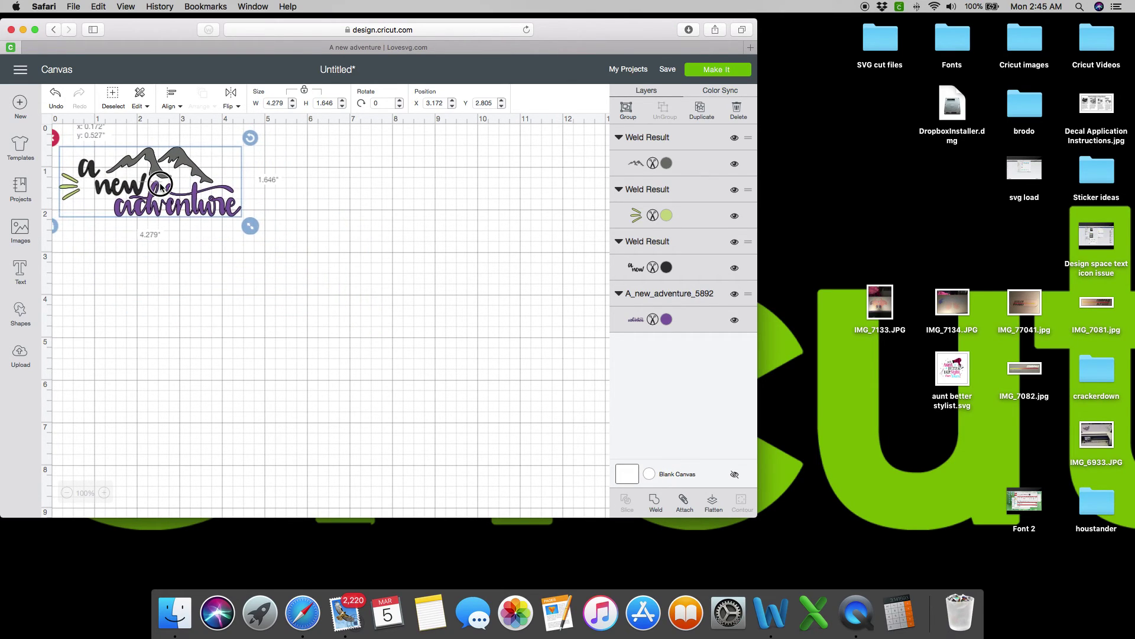
Step: Send the design to Make It and preview the grey mountains, green dashes and purple 'adventure' mats
click(703, 71)
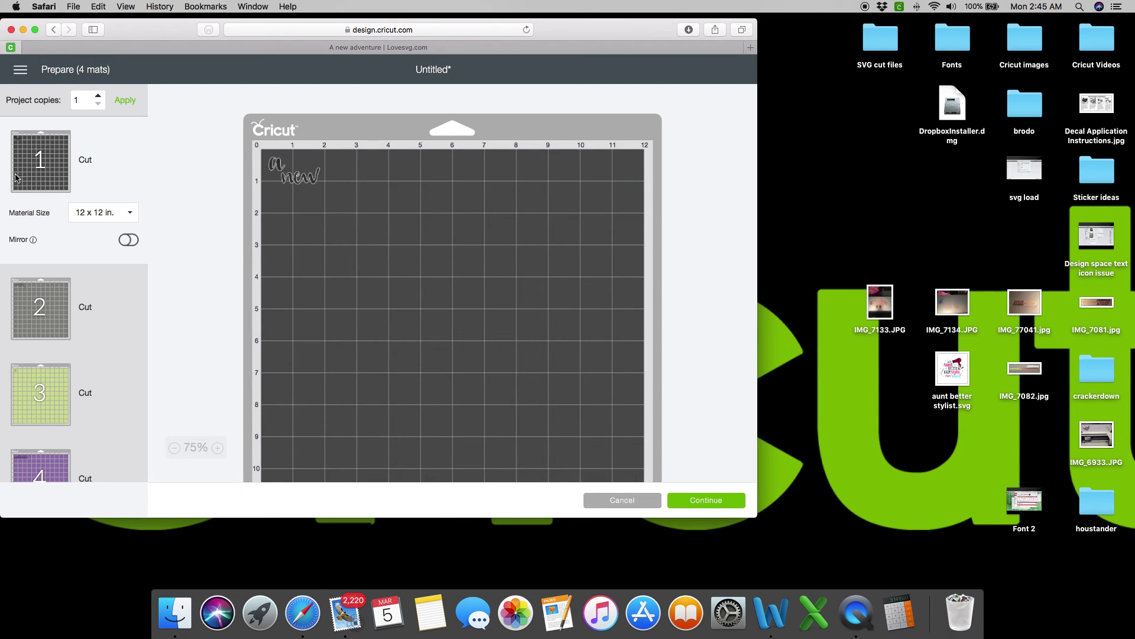
click(60, 299)
scroll(73, 391, down, 2)
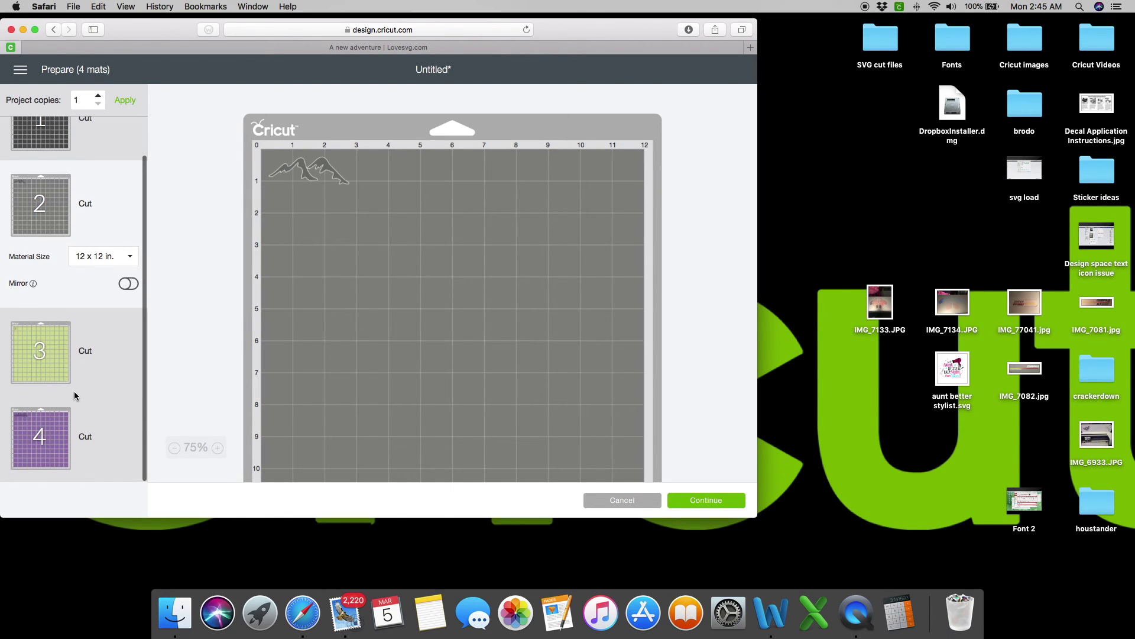
click(67, 353)
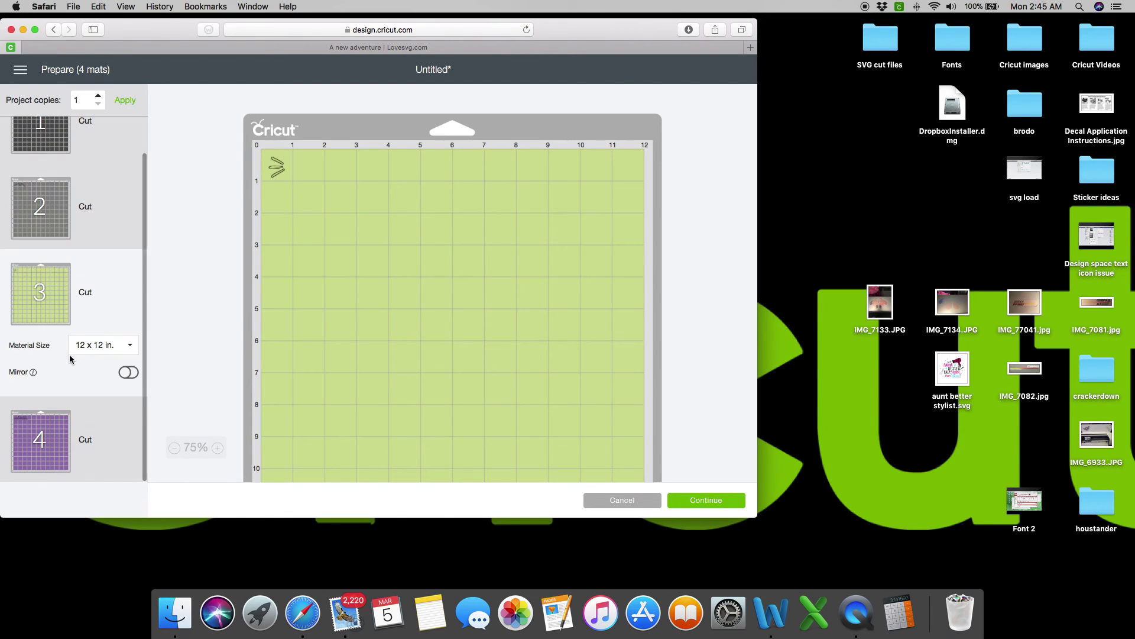
click(70, 439)
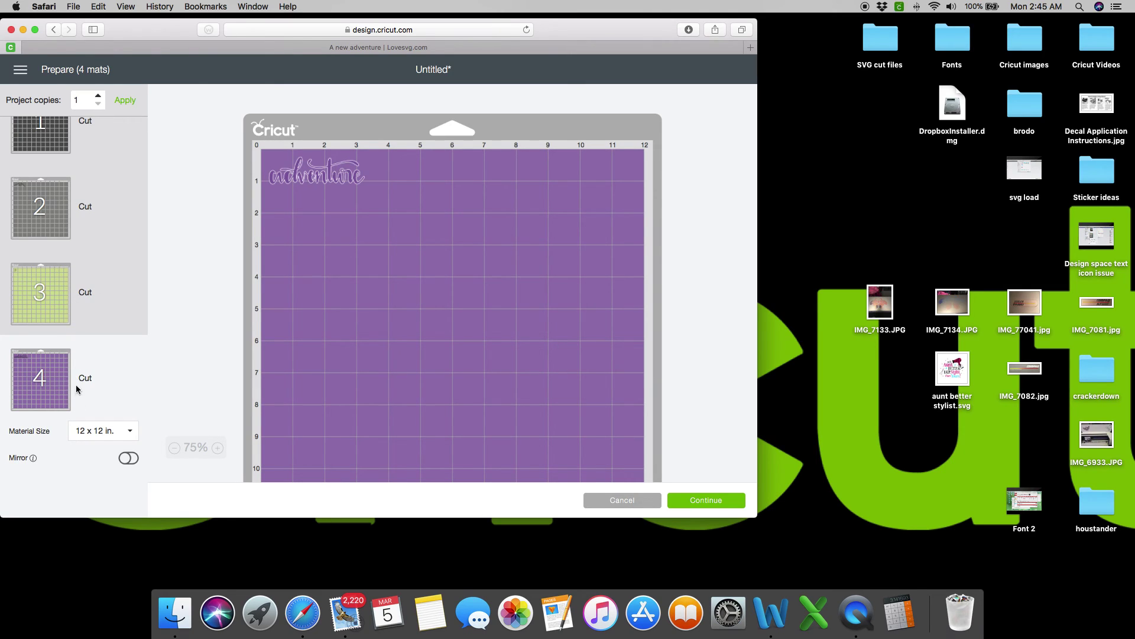